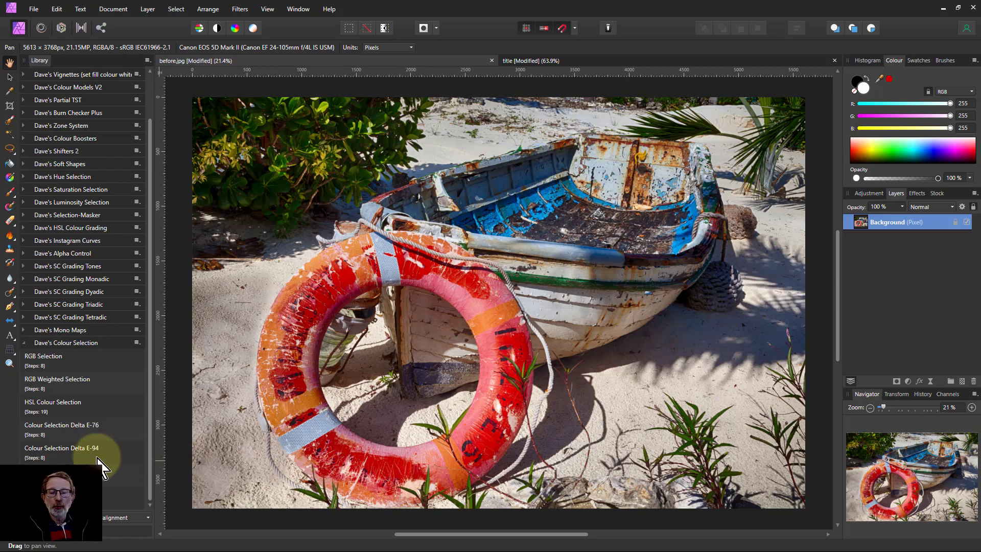
Step: Add a Colour Selection Delta E-76 layer, expand it, and hide the Background photo
{"action": "left_click", "coordinate": [83, 424]}
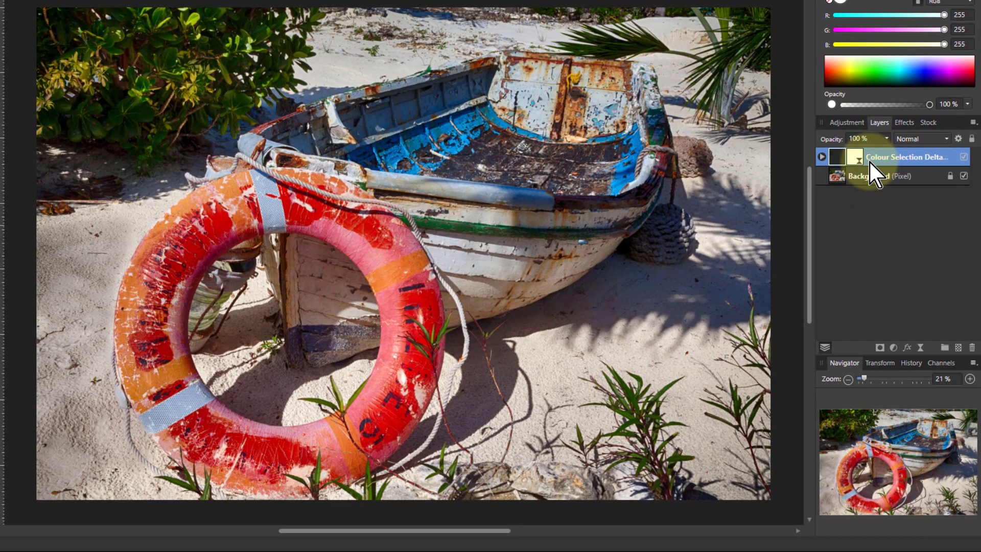
{"action": "left_click", "coordinate": [822, 156]}
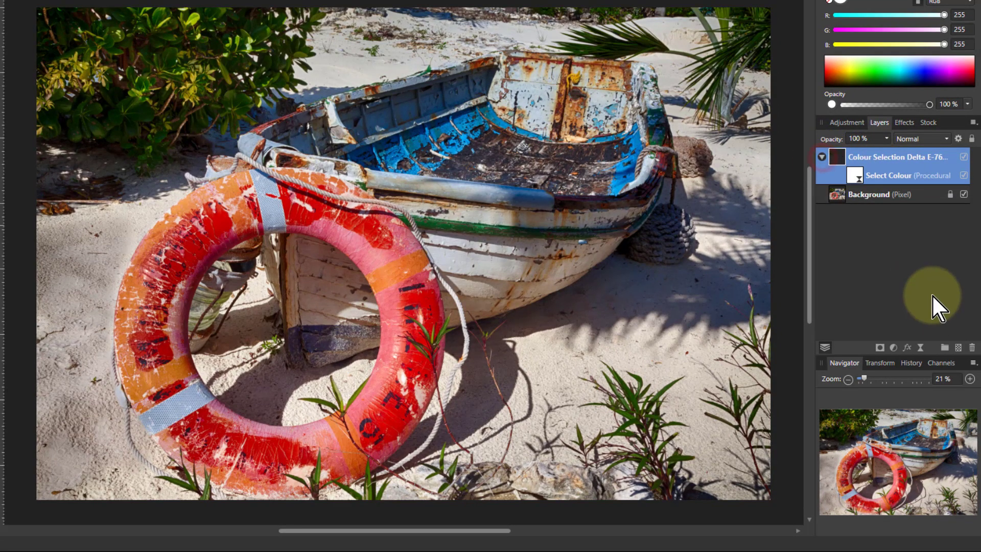
{"action": "left_click", "coordinate": [964, 194]}
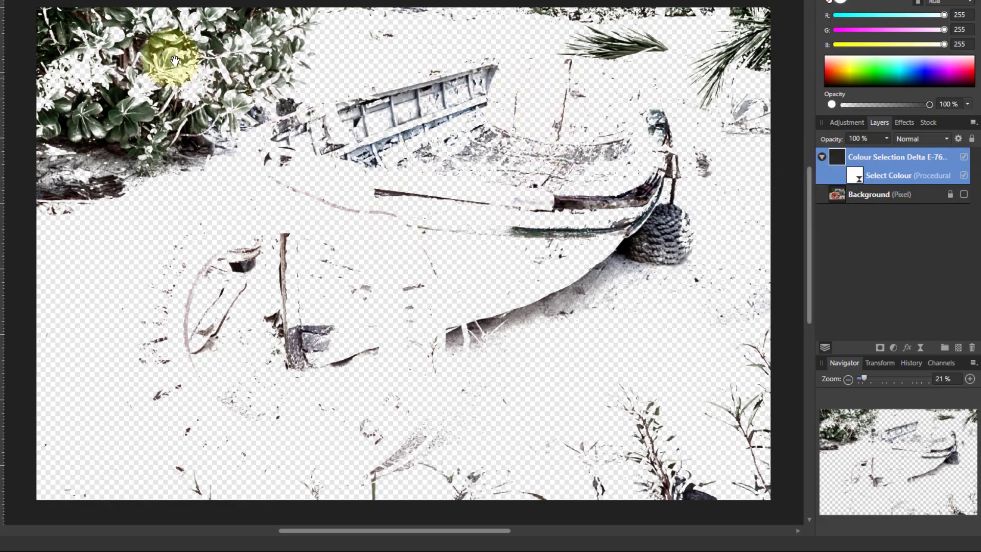
Step: In Select Colour's procedural settings, drop Tolerance to its minimum and fine-tune the Hardness slider
{"action": "double_click", "coordinate": [855, 177]}
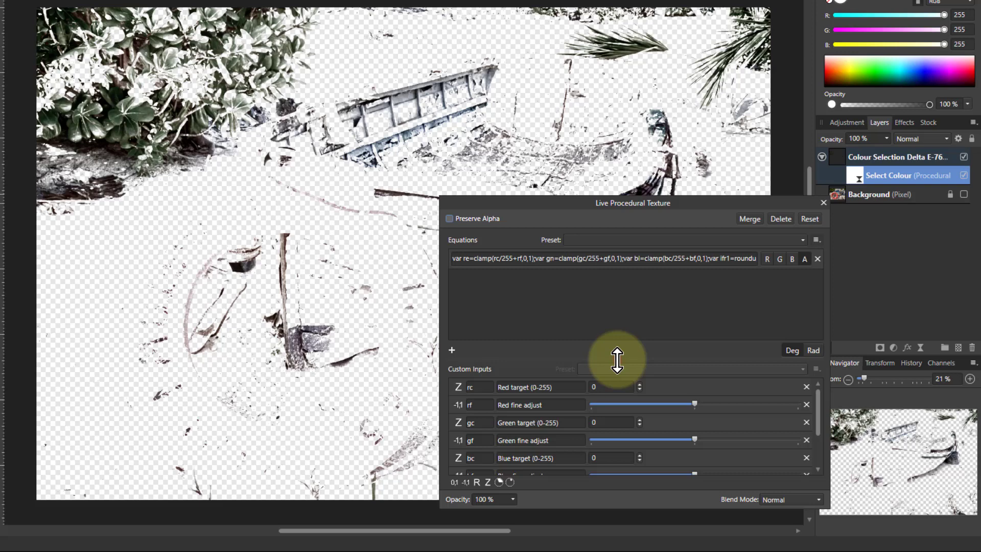
{"action": "left_click_drag", "start_coordinate": [620, 357], "coordinate": [601, 303]}
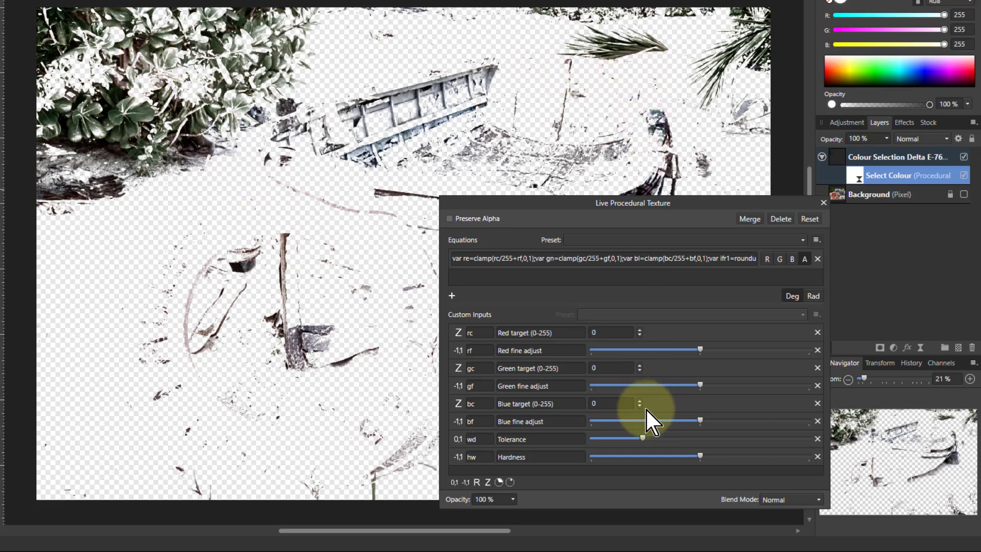
{"action": "left_click_drag", "start_coordinate": [643, 439], "coordinate": [593, 438]}
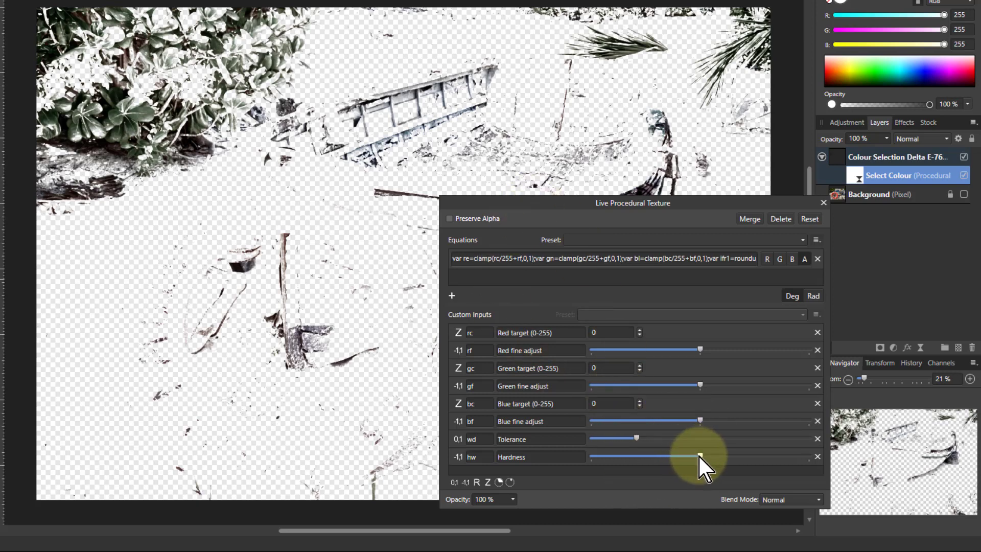
{"action": "left_click_drag", "start_coordinate": [744, 460], "coordinate": [786, 460]}
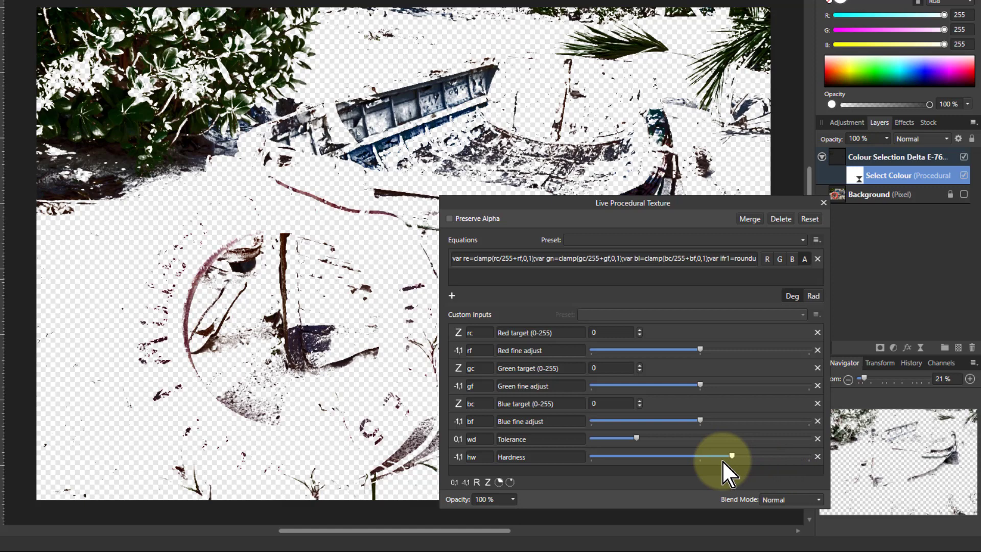
{"action": "left_click_drag", "start_coordinate": [723, 460], "coordinate": [660, 459]}
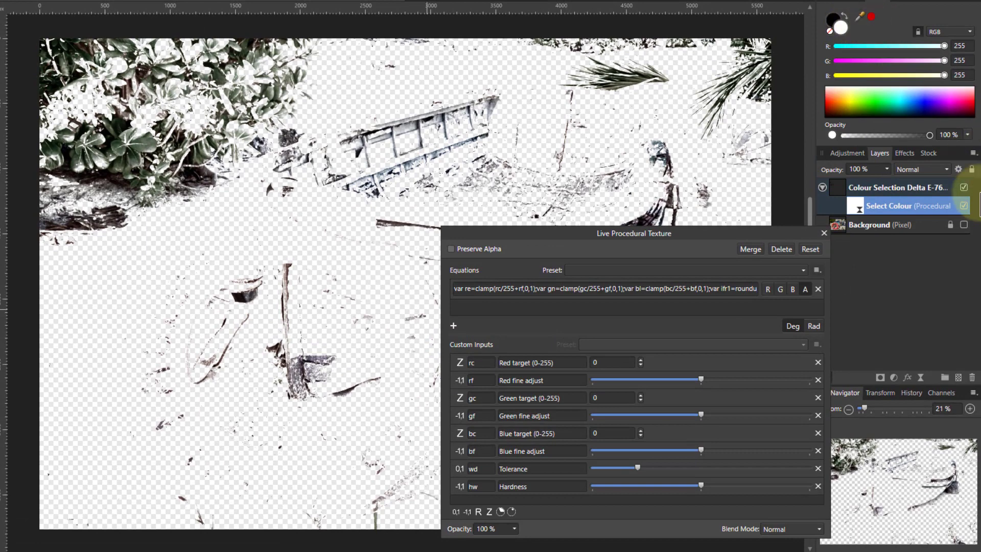
Step: Show the Background and sample the lifebuoy's red (204, 0, 0) as the current colour
{"action": "left_click", "coordinate": [964, 224]}
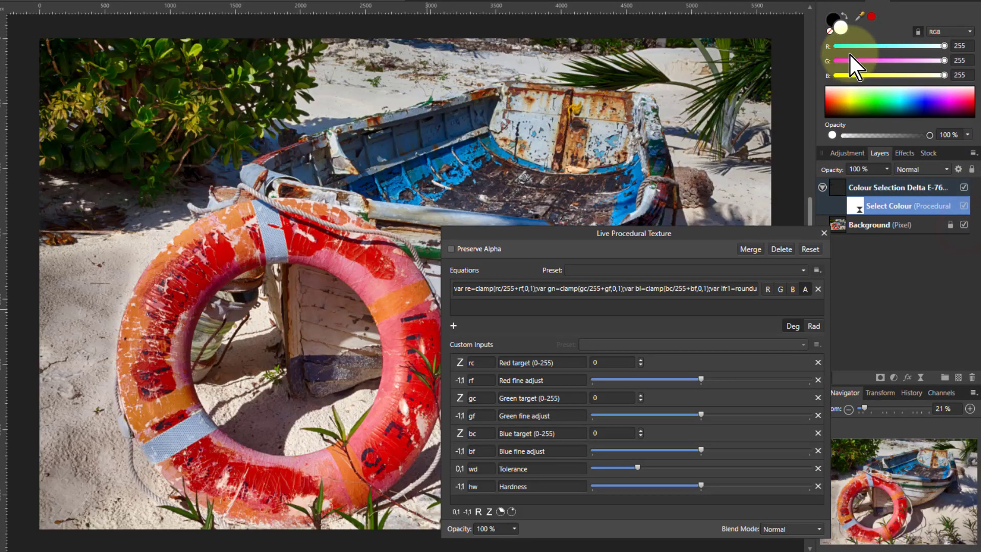
{"action": "left_click_drag", "start_coordinate": [860, 17], "coordinate": [312, 247]}
{"action": "left_click", "coordinate": [482, 340]}
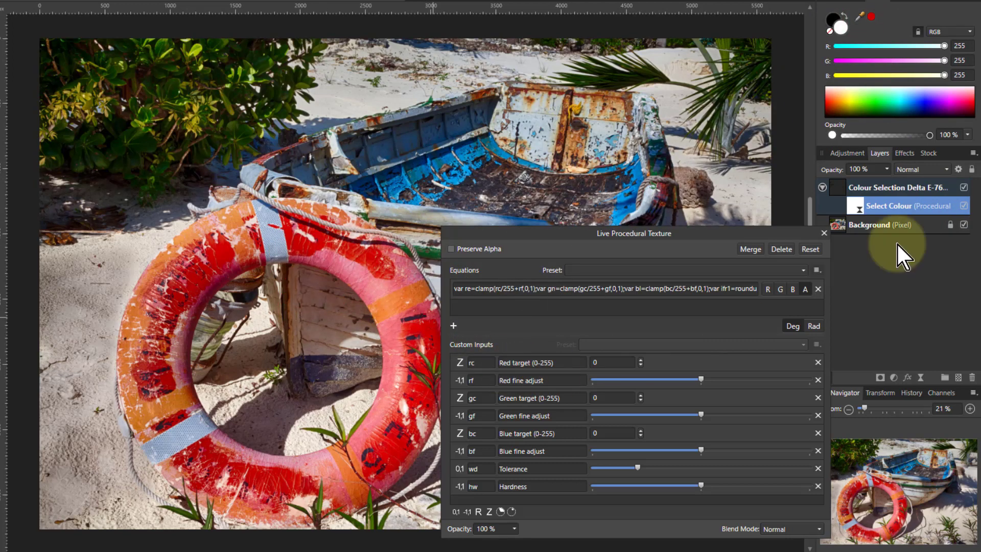
{"action": "left_click", "coordinate": [861, 18]}
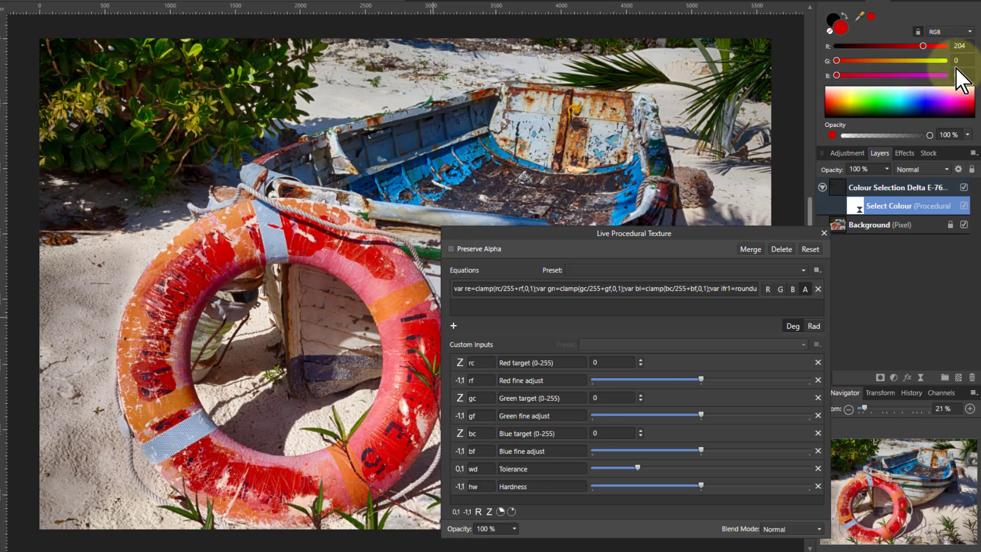
Step: Set the selection's red target to 204 and hide the Background again
{"action": "left_click", "coordinate": [609, 365]}
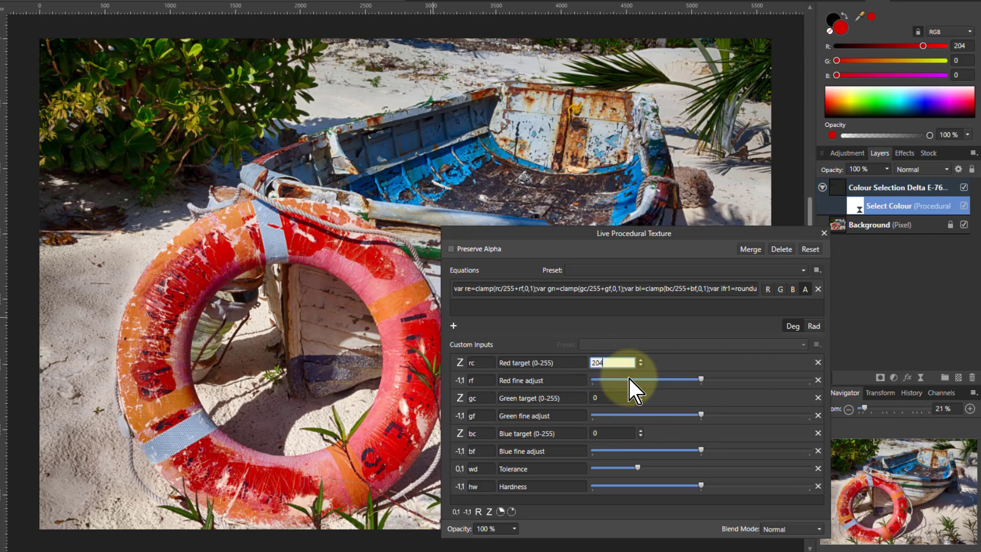
{"action": "type", "text": "204"}
{"action": "key", "text": "Return"}
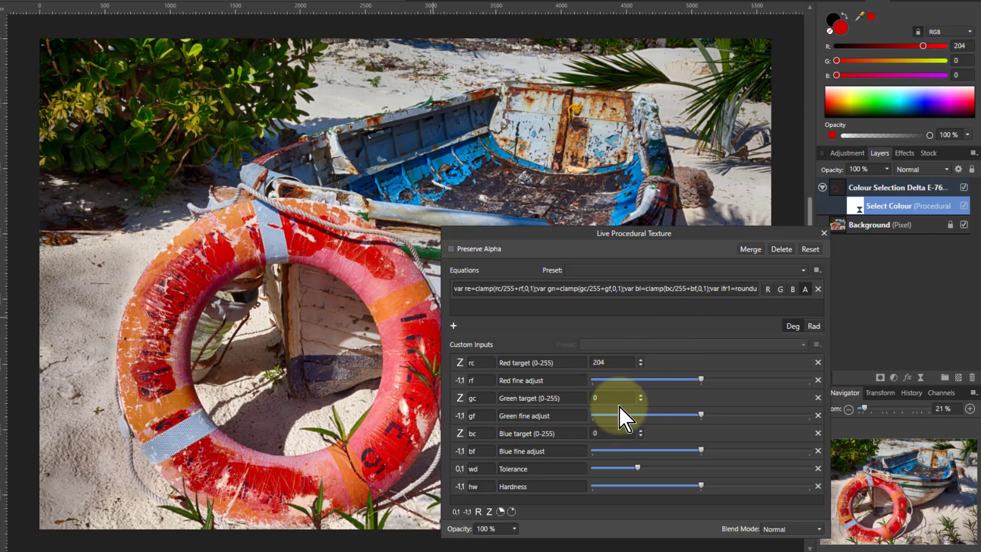
{"action": "left_click", "coordinate": [964, 225]}
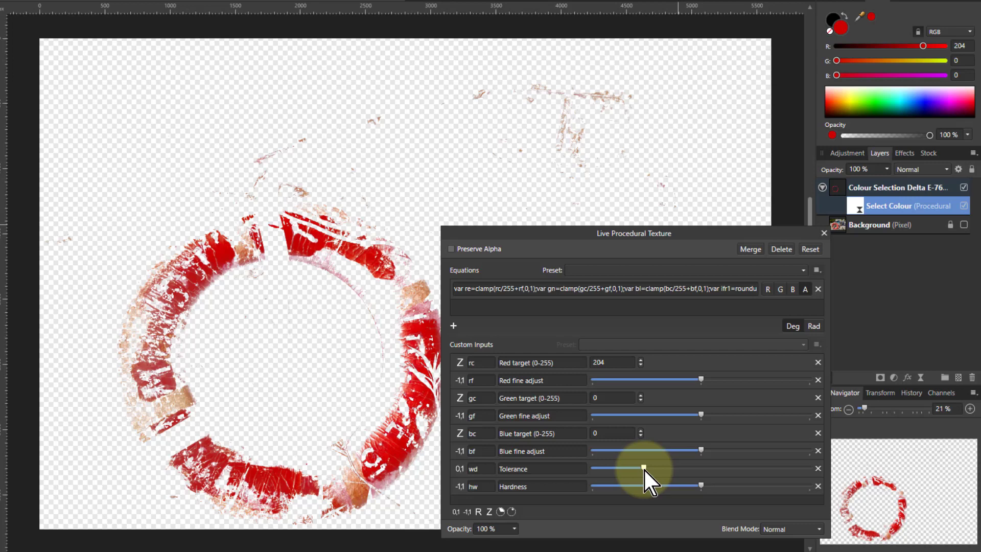
Step: Nudge the Tolerance slider slightly left to isolate the lifebuoy's red bands
{"action": "left_click_drag", "start_coordinate": [649, 468], "coordinate": [645, 468]}
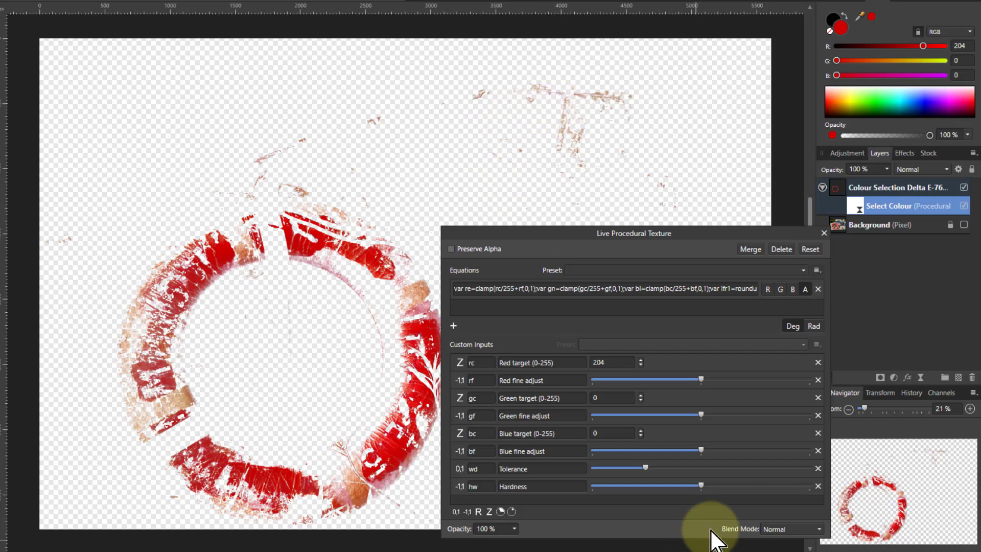
Step: Close the procedural settings, hide the red selection layer, and add a second Delta E-76 selection
{"action": "left_click", "coordinate": [824, 233]}
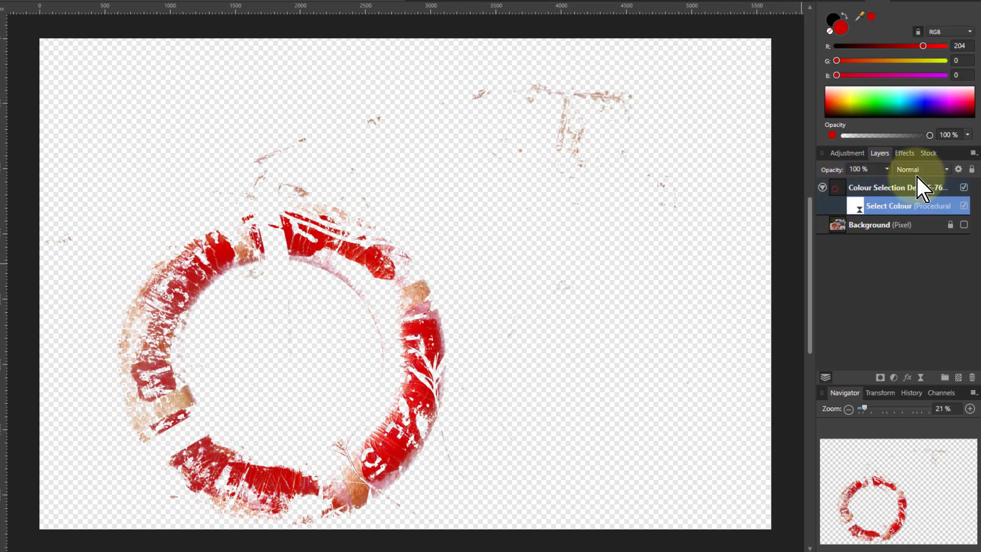
{"action": "left_click", "coordinate": [821, 187]}
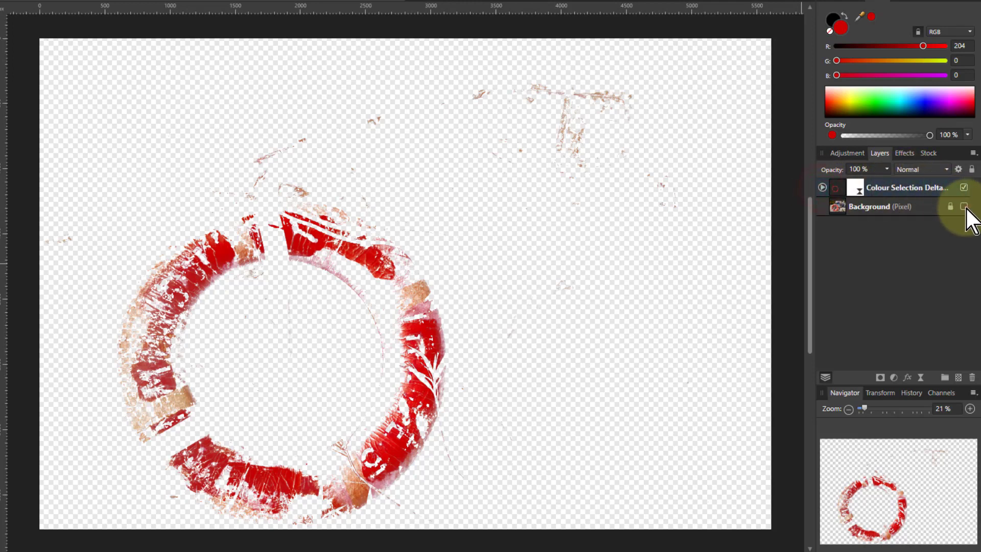
{"action": "left_click", "coordinate": [964, 187]}
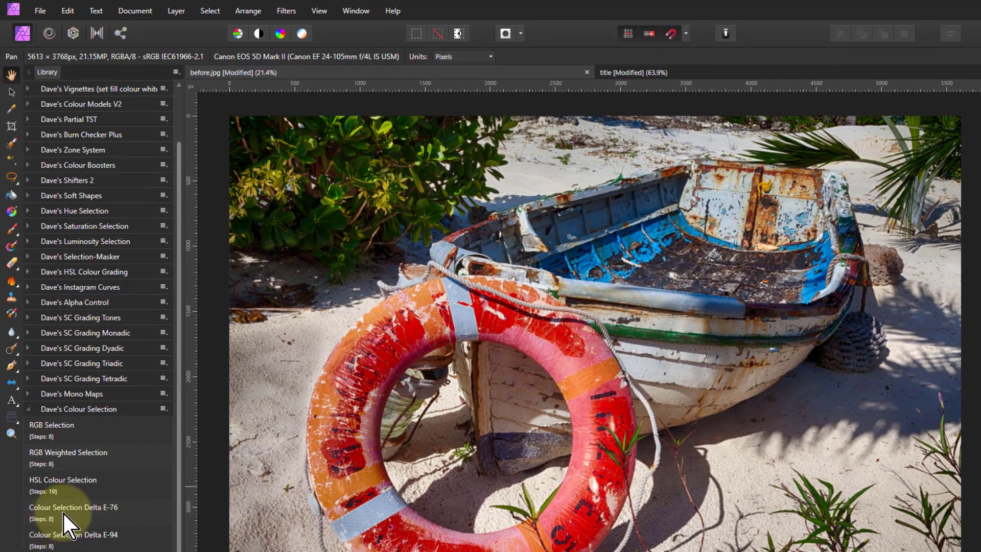
{"action": "left_click", "coordinate": [63, 511]}
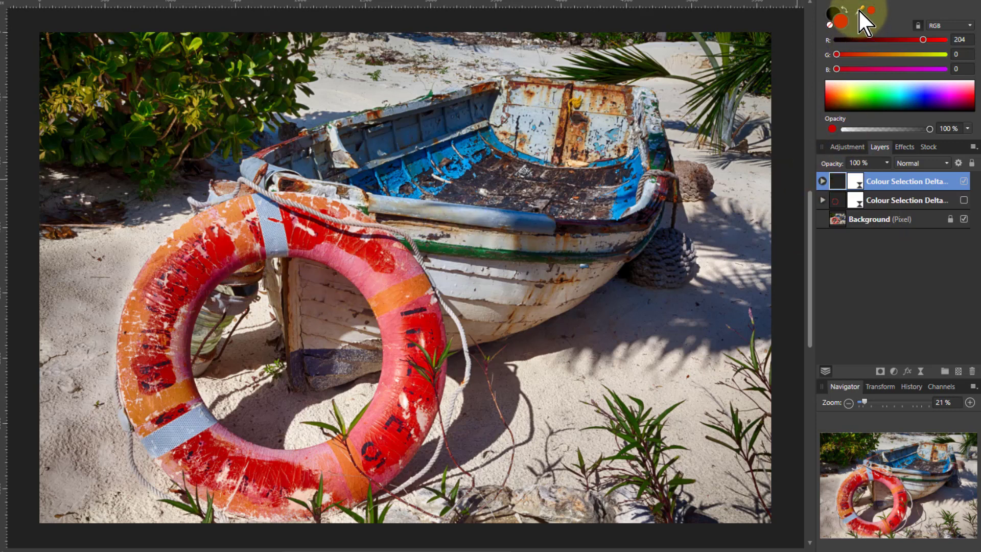
Step: Sample the lifebuoy's pink and open the second Select Colour layer's procedural settings
{"action": "left_click_drag", "start_coordinate": [860, 11], "coordinate": [351, 273]}
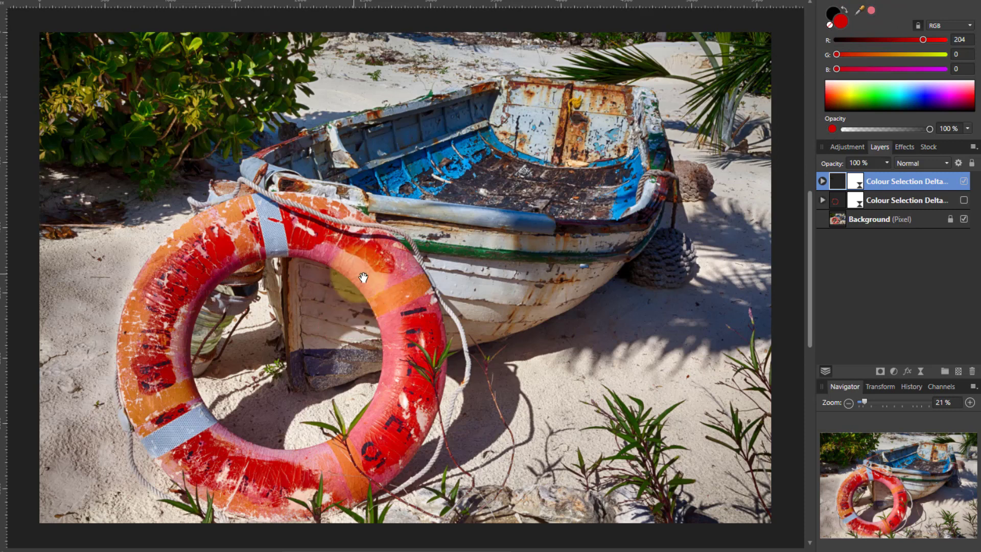
{"action": "left_click", "coordinate": [860, 13]}
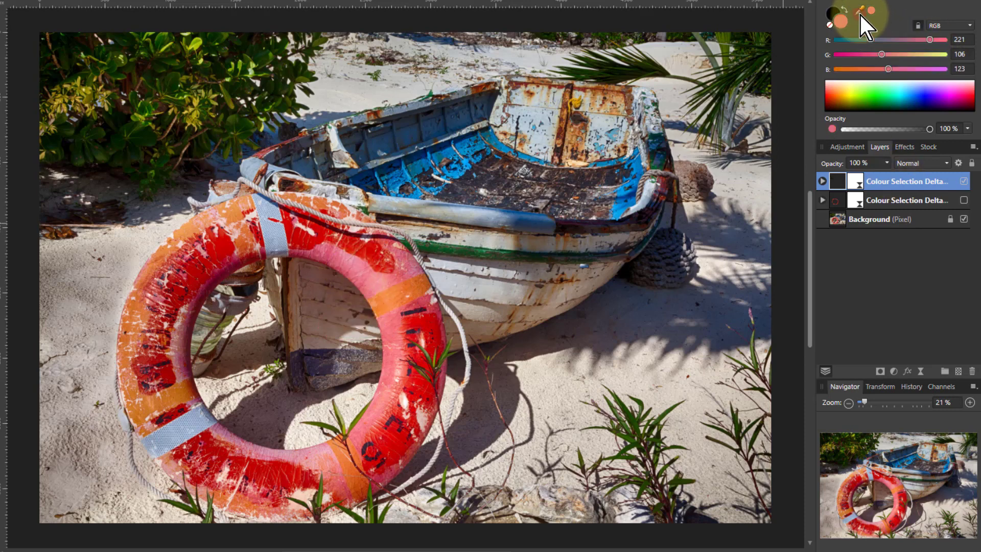
{"action": "left_click", "coordinate": [823, 181]}
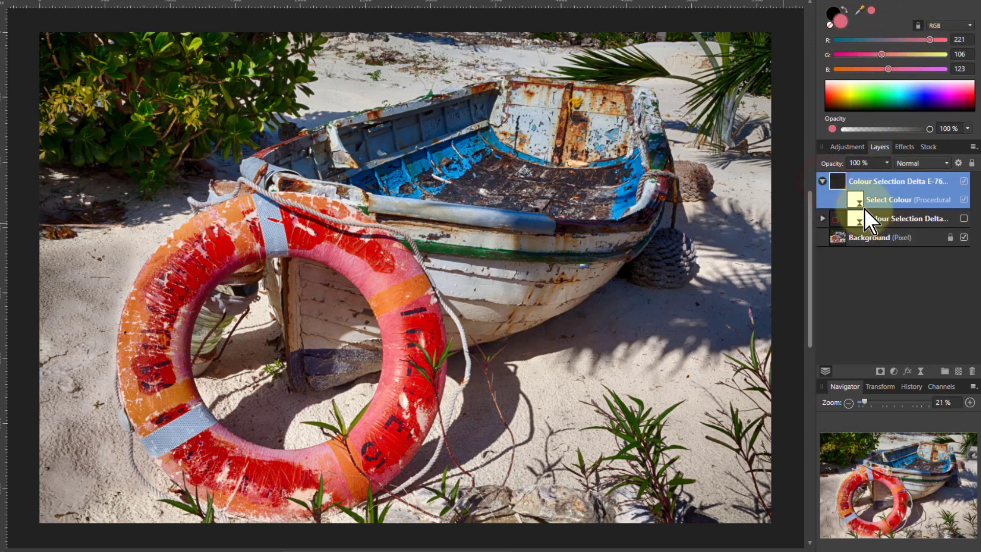
{"action": "left_click", "coordinate": [863, 203]}
{"action": "left_click", "coordinate": [863, 203]}
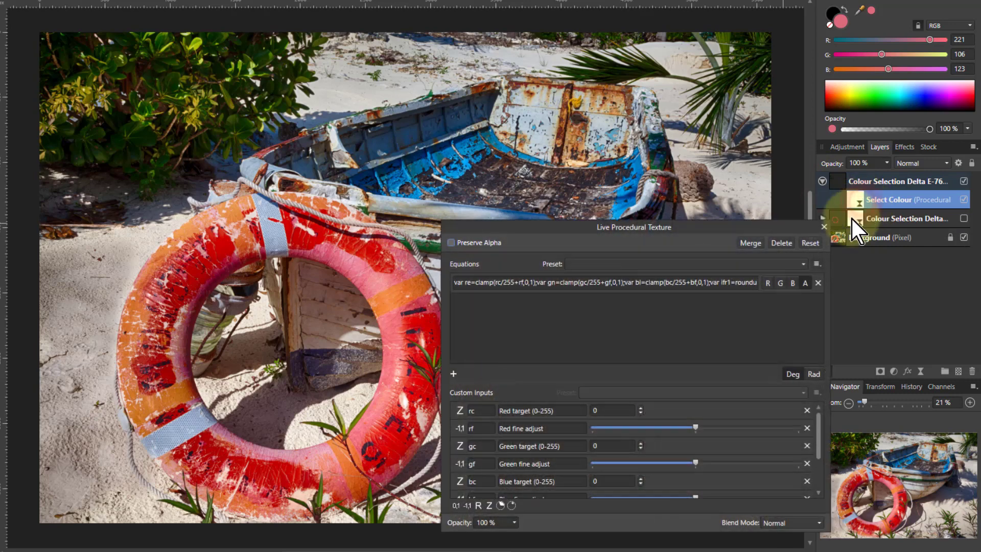
Step: Set the target colour to red 221, green 106 and blue 123
{"action": "left_click", "coordinate": [612, 412]}
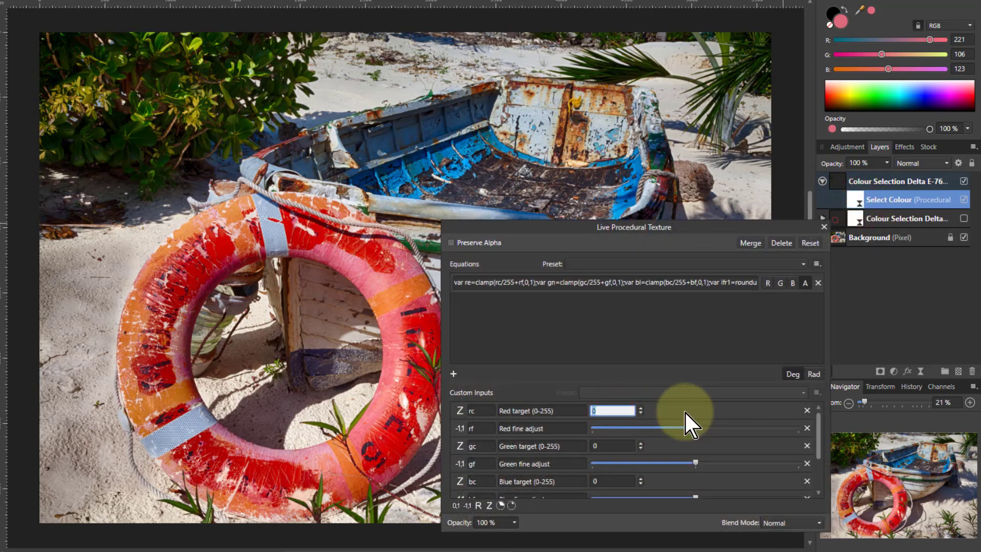
{"action": "type", "text": "221"}
{"action": "left_click", "coordinate": [612, 447]}
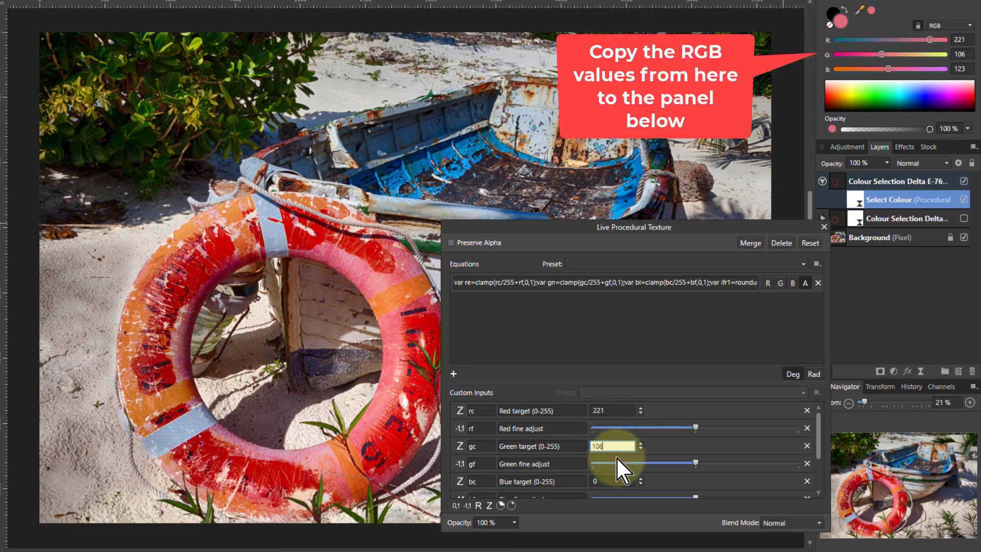
{"action": "left_click", "coordinate": [615, 480]}
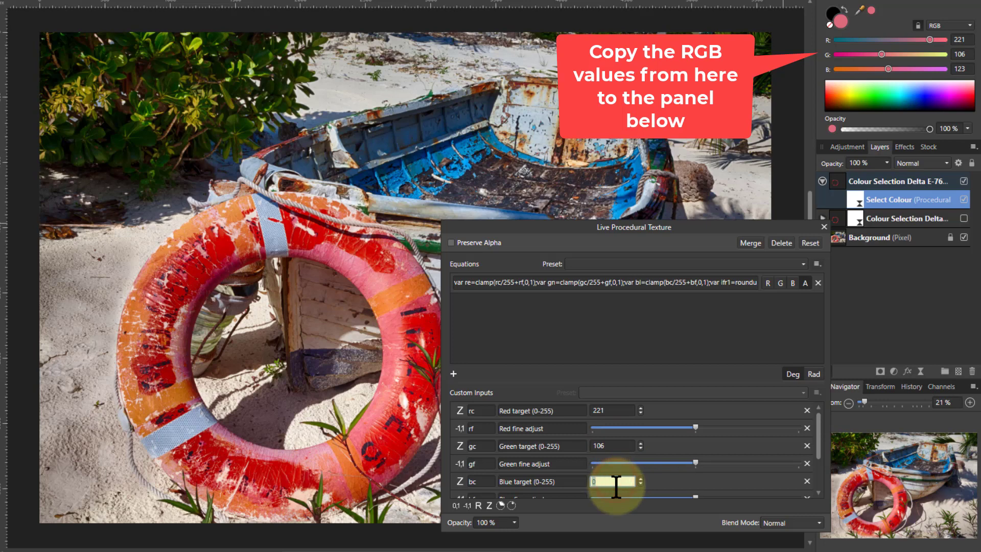
{"action": "type", "text": "12"}
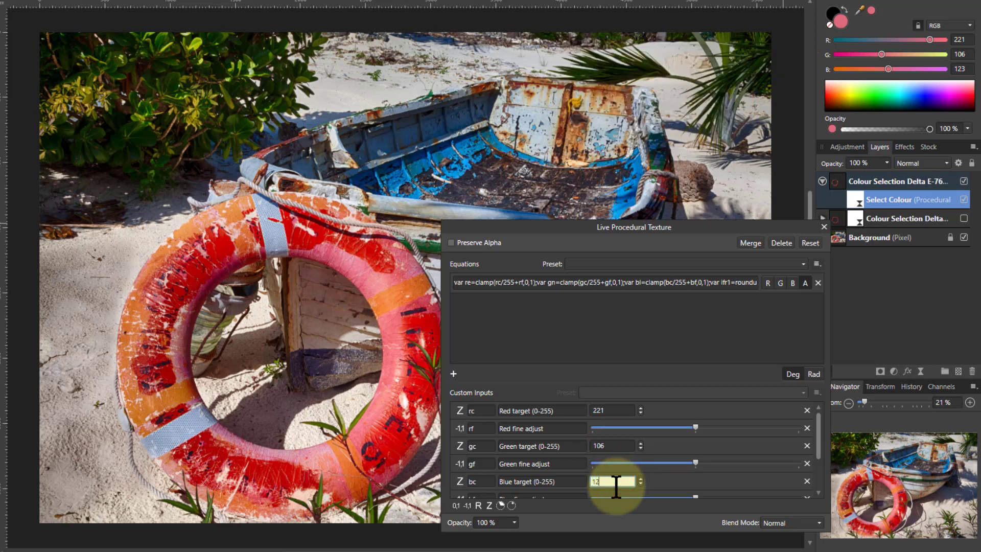
{"action": "type", "text": "3"}
{"action": "key", "text": "Return"}
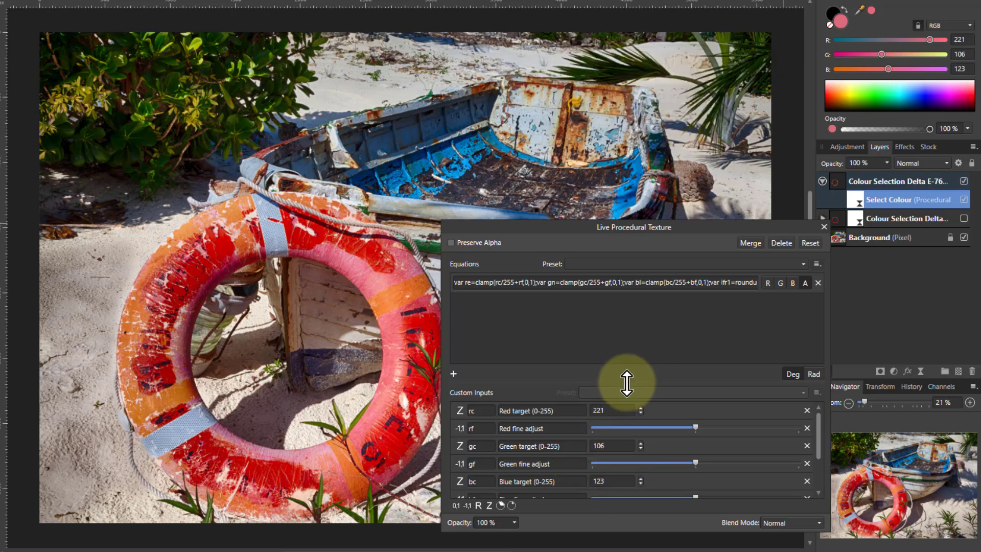
Step: Narrow the pink selection's Tolerance slightly, raise its Hardness, and close the procedural settings
{"action": "left_click_drag", "start_coordinate": [626, 383], "coordinate": [624, 330]}
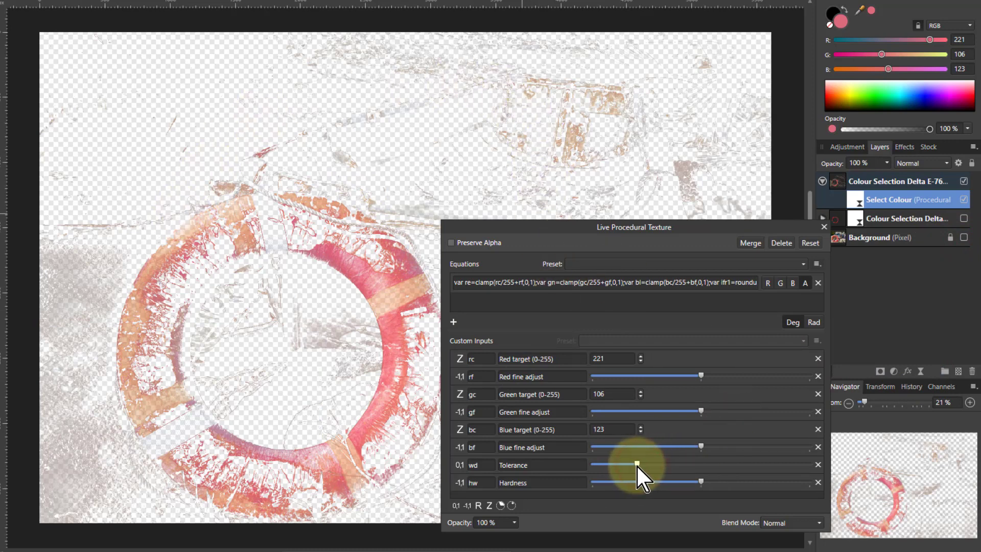
{"action": "left_click_drag", "start_coordinate": [636, 464], "coordinate": [631, 465]}
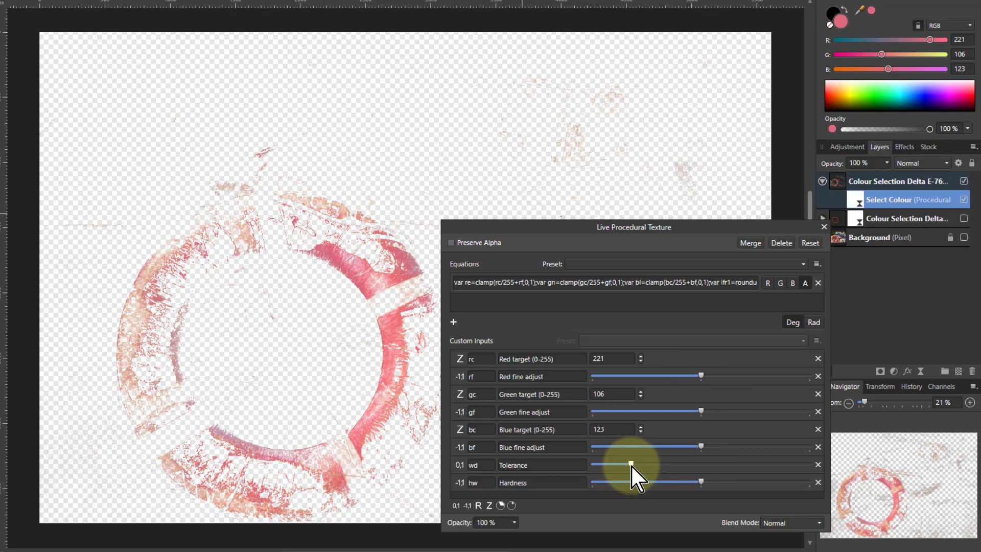
{"action": "left_click_drag", "start_coordinate": [702, 481], "coordinate": [719, 482]}
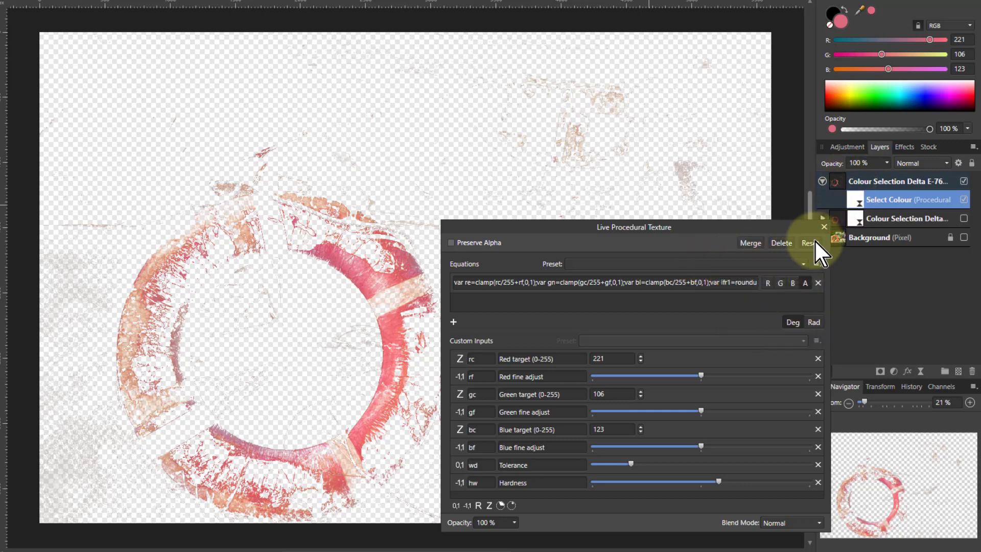
{"action": "left_click", "coordinate": [823, 227]}
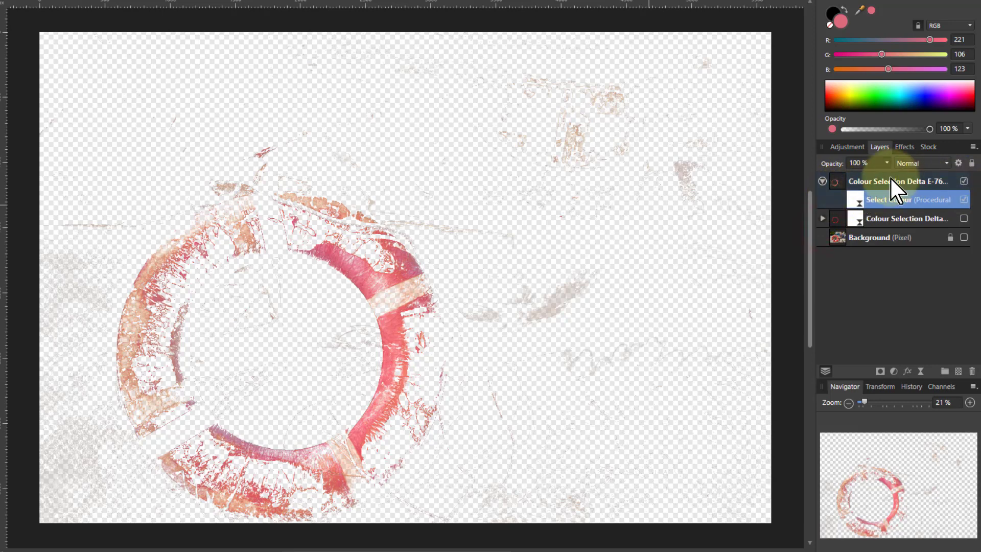
Step: Show the second selection layer, then toggle the Background off and back on to check the ring
{"action": "left_click", "coordinate": [823, 181]}
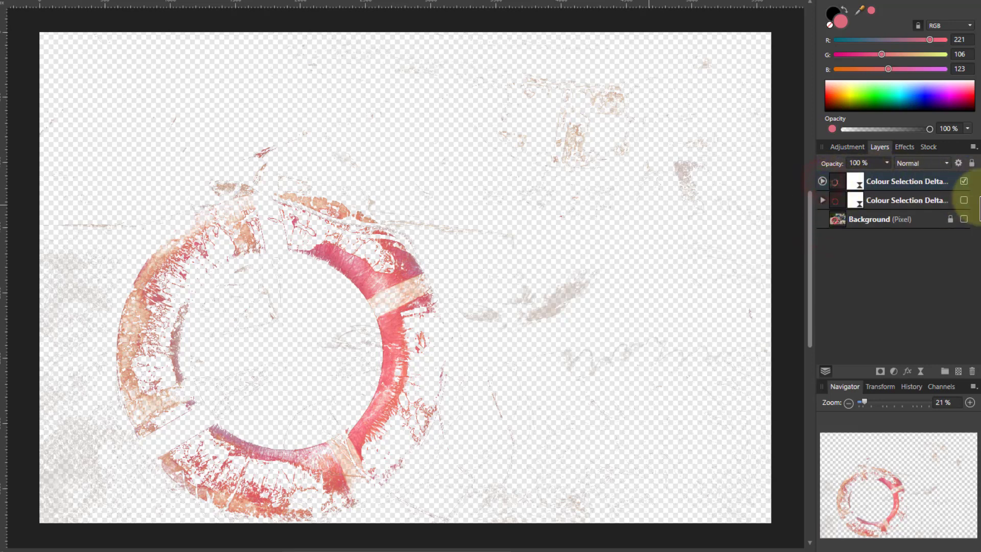
{"action": "left_click", "coordinate": [964, 200]}
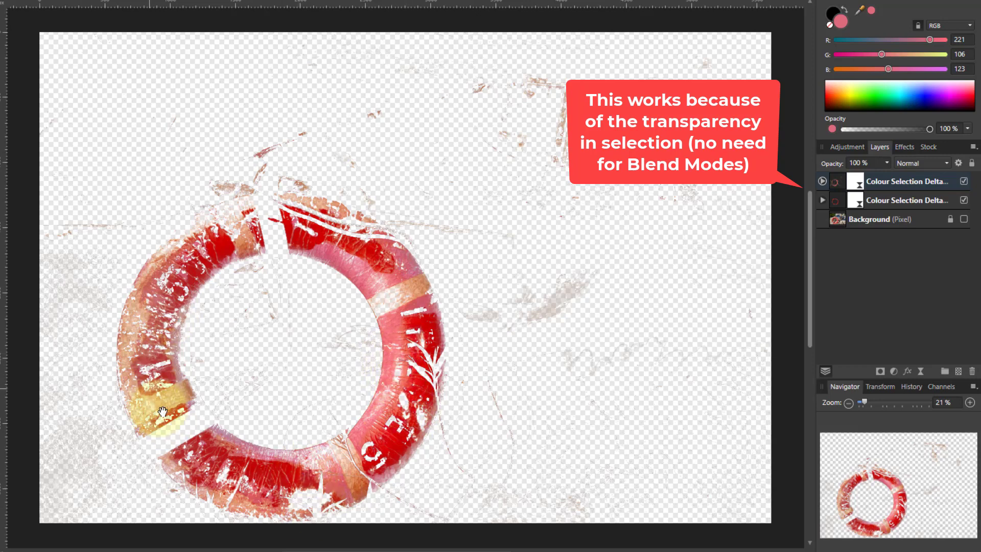
{"action": "left_click", "coordinate": [964, 219]}
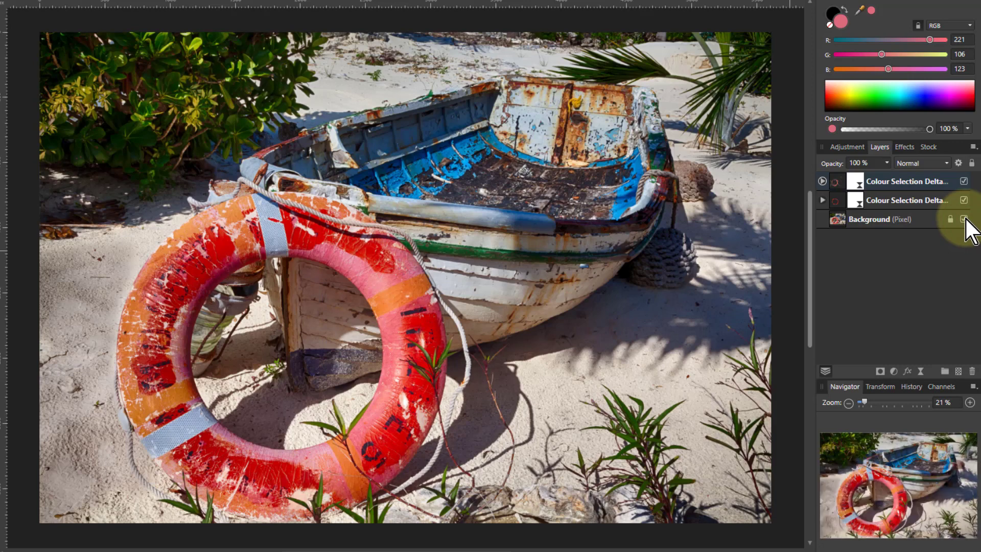
{"action": "left_click", "coordinate": [964, 219]}
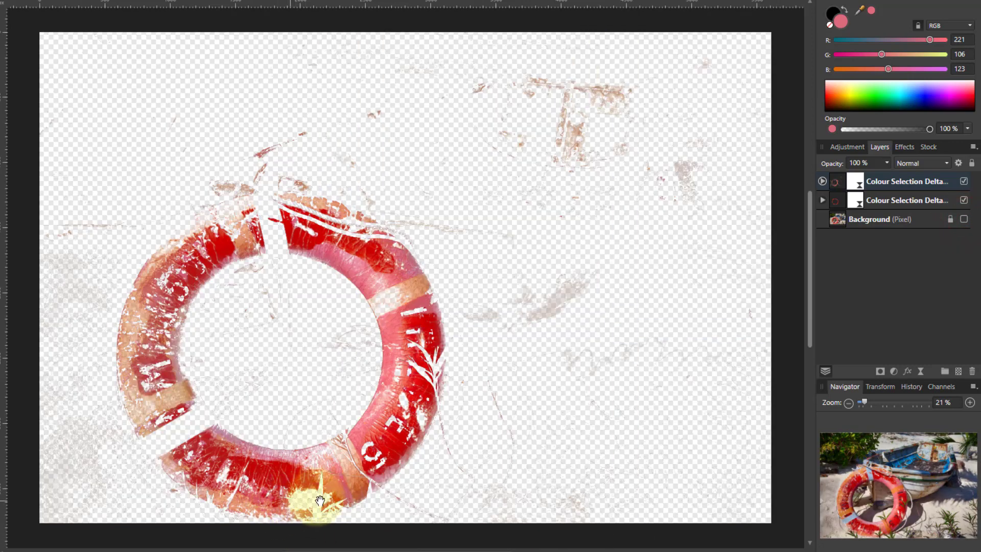
{"action": "left_click", "coordinate": [964, 219]}
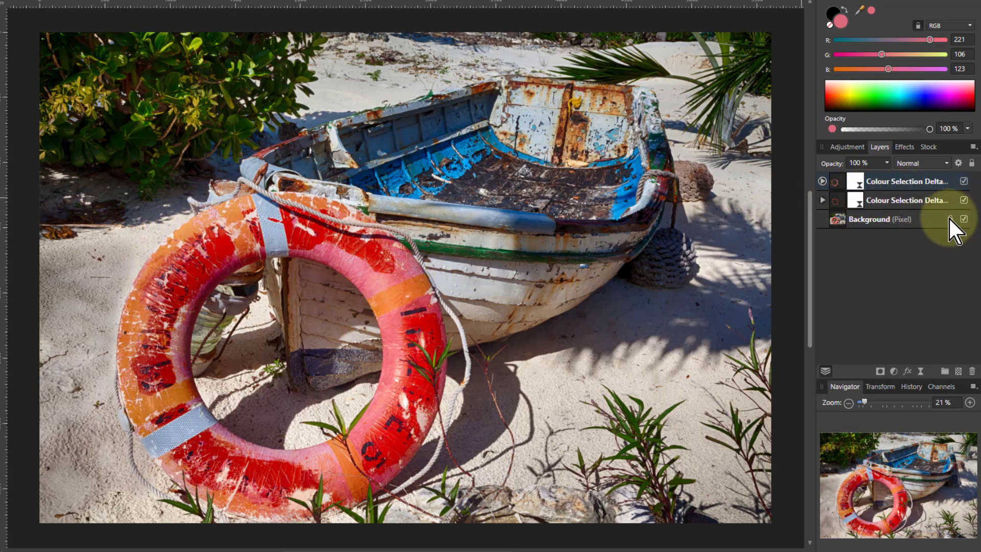
Step: Select both colour selection layers and group them with Ctrl+G
{"action": "left_click", "coordinate": [846, 188]}
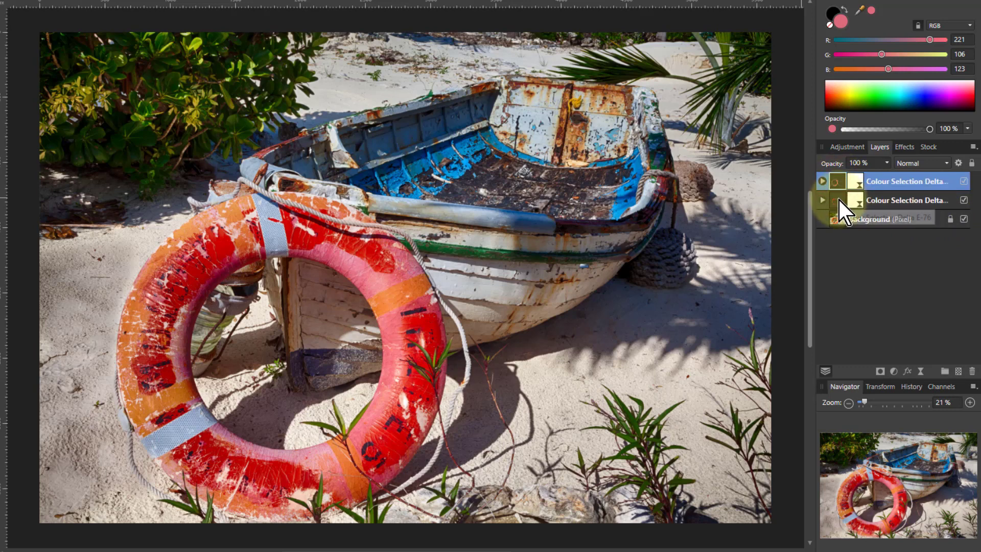
{"action": "left_click", "coordinate": [920, 202], "text": "shift"}
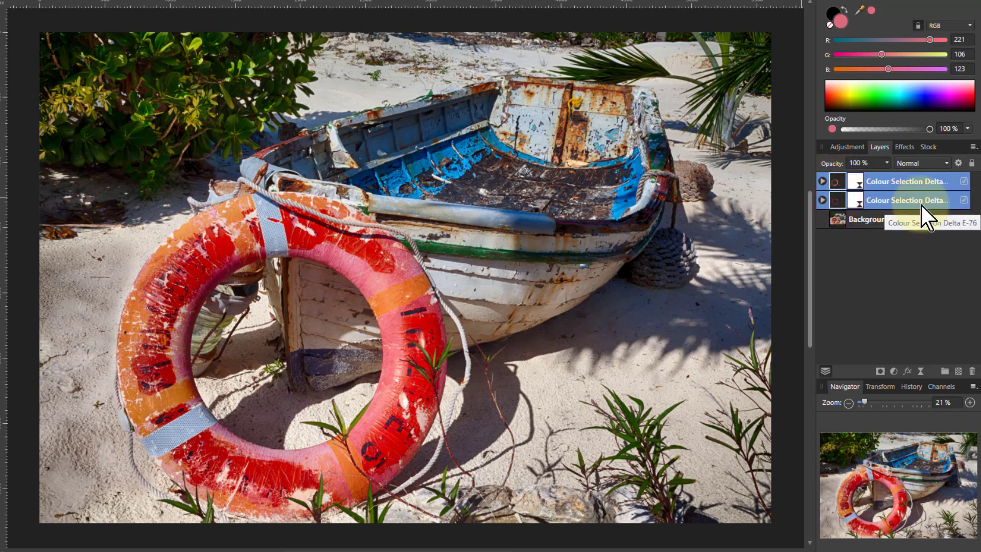
{"action": "key", "text": "ctrl+g"}
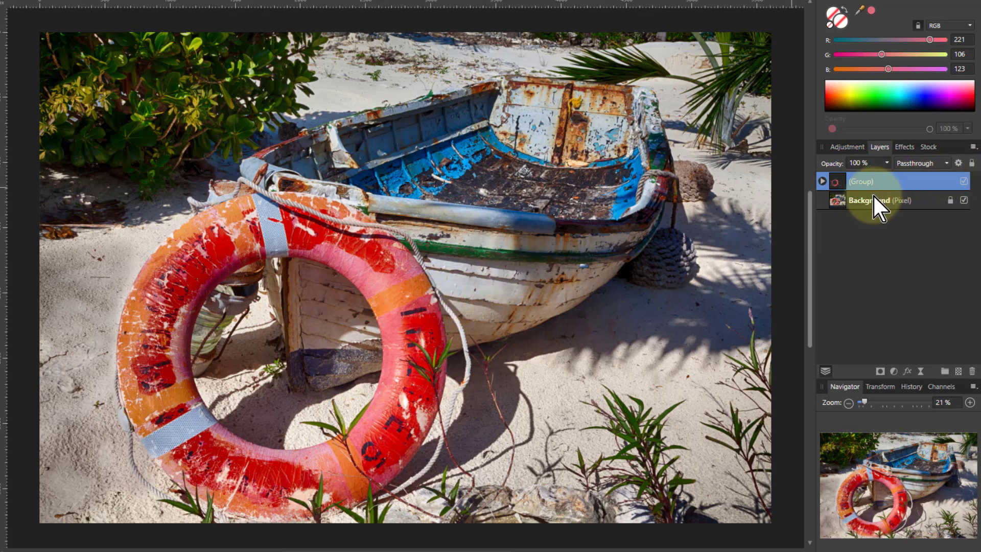
Step: Expand the group, hide the Background, and add a mask to the group
{"action": "left_click", "coordinate": [823, 181]}
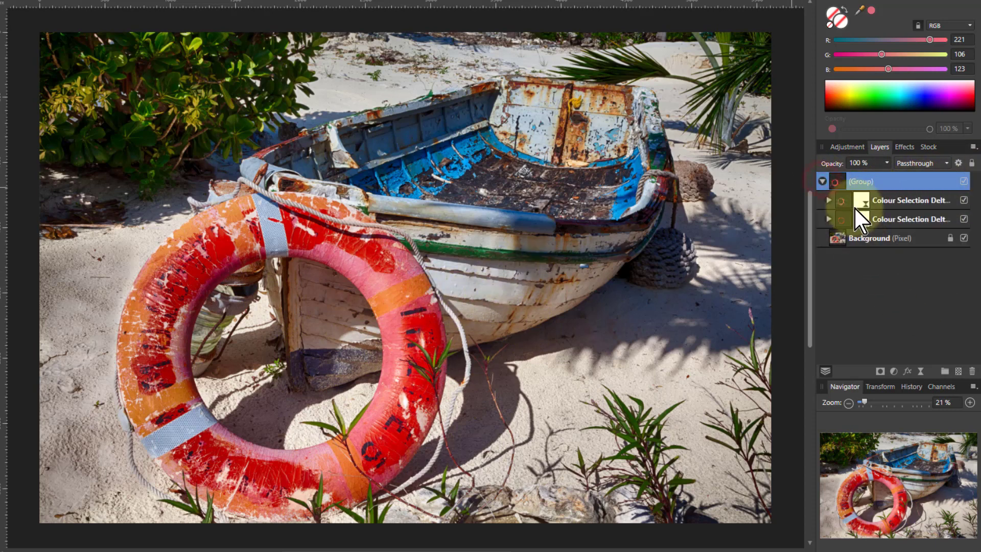
{"action": "left_click", "coordinate": [963, 238]}
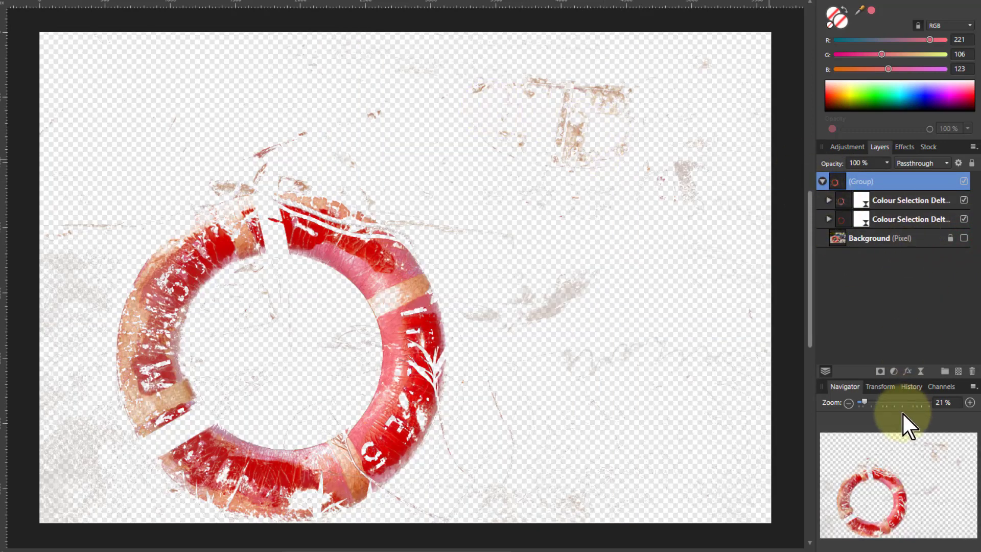
{"action": "left_click", "coordinate": [881, 372]}
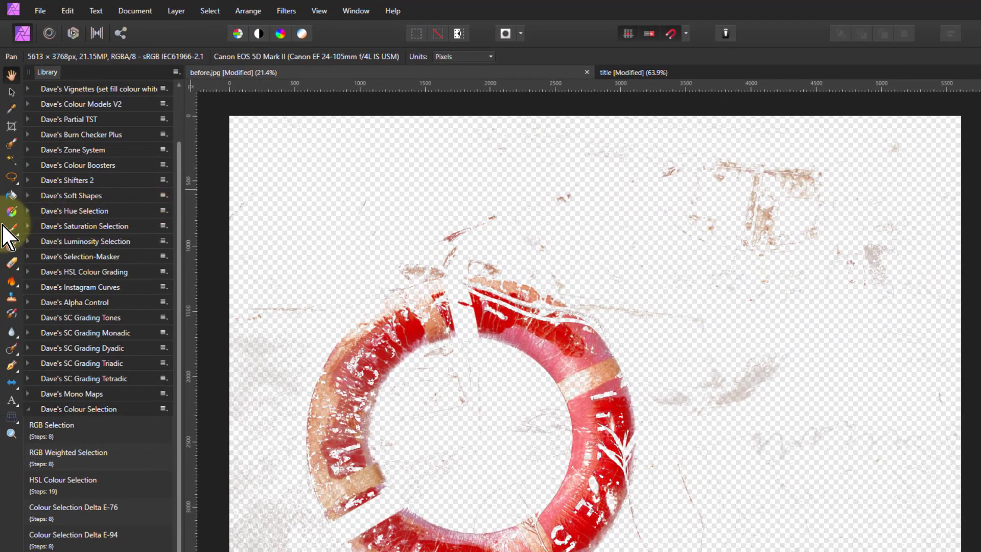
Step: With the Paint Brush, paint black on the group mask over the specks above the lifebuoy
{"action": "left_click", "coordinate": [11, 228]}
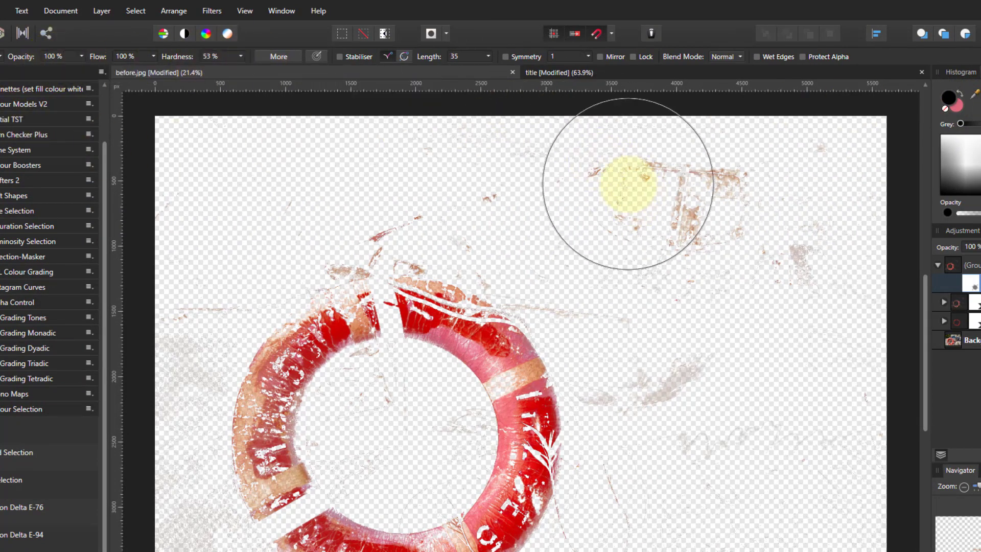
{"action": "left_click", "coordinate": [551, 172]}
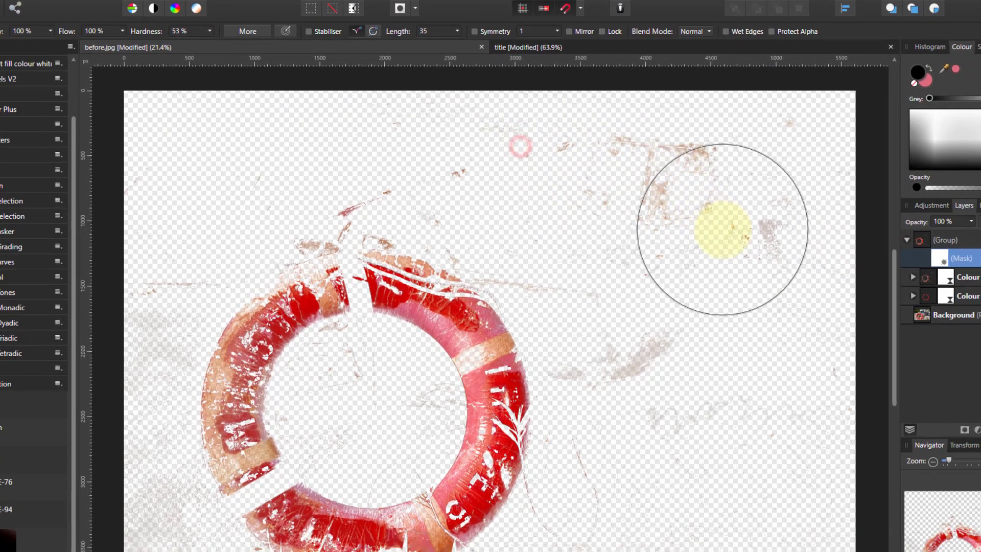
{"action": "mouse_move", "coordinate": [724, 234]}
{"action": "left_mouse_down"}
{"action": "mouse_move", "coordinate": [651, 151]}
{"action": "mouse_move", "coordinate": [672, 167]}
{"action": "left_mouse_up"}
{"action": "left_click_drag", "start_coordinate": [576, 96], "coordinate": [574, 93]}
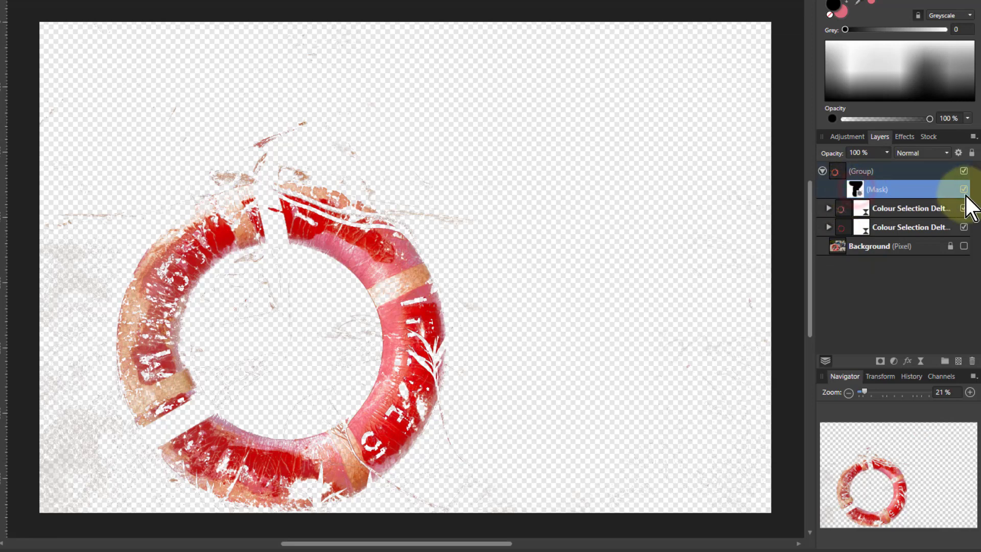
Step: Delete the group's mask and Merge Visible the colour selections into a new Pixel layer
{"action": "key", "text": "Delete"}
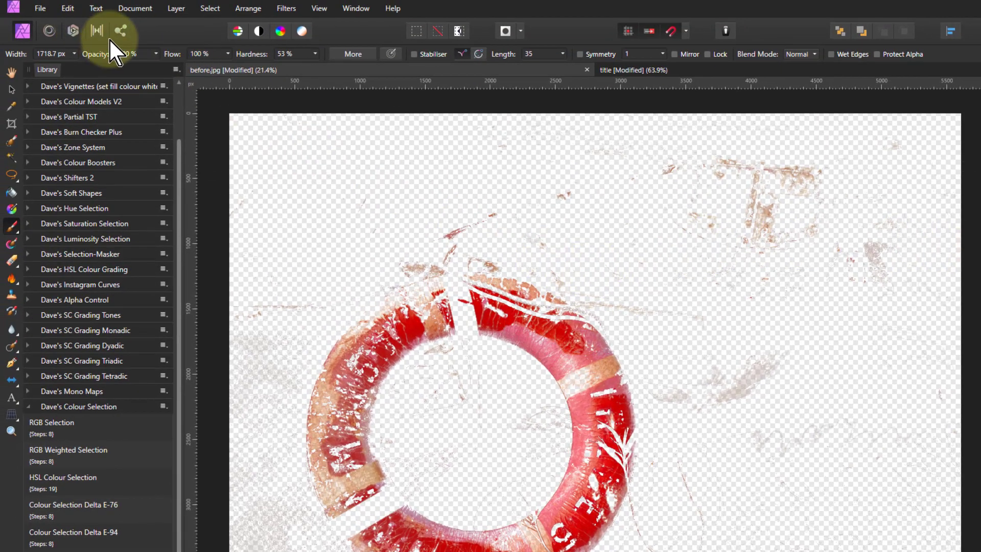
{"action": "left_click", "coordinate": [177, 8]}
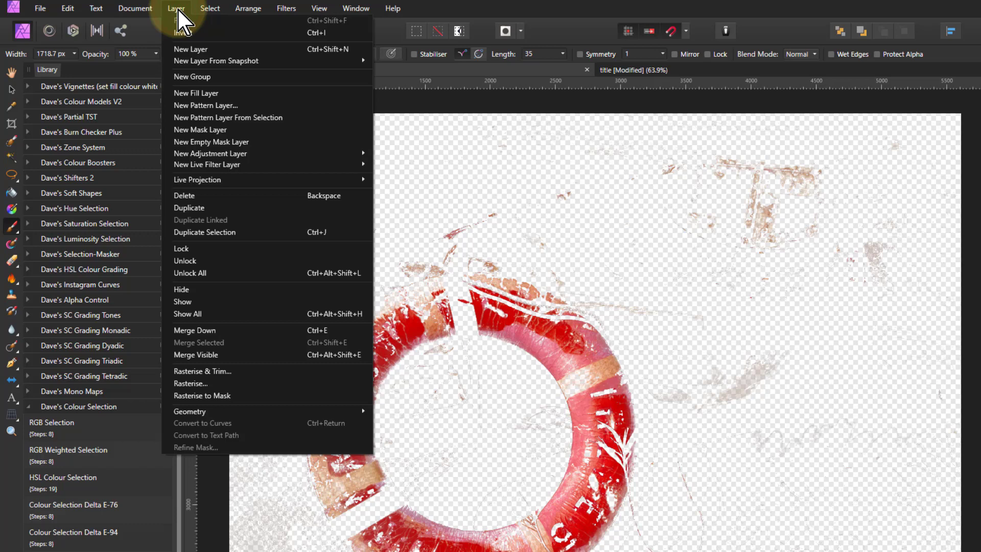
{"action": "key", "text": "Escape"}
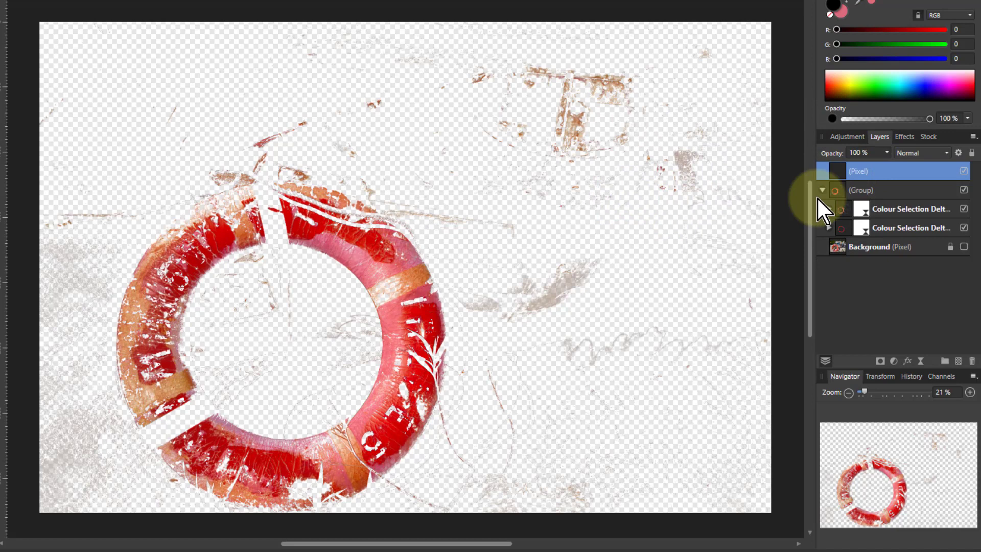
Step: Collapse and hide the colour-selection group and the beach Background, undoing a stray brush stroke
{"action": "left_click", "coordinate": [823, 190]}
{"action": "left_click", "coordinate": [964, 190]}
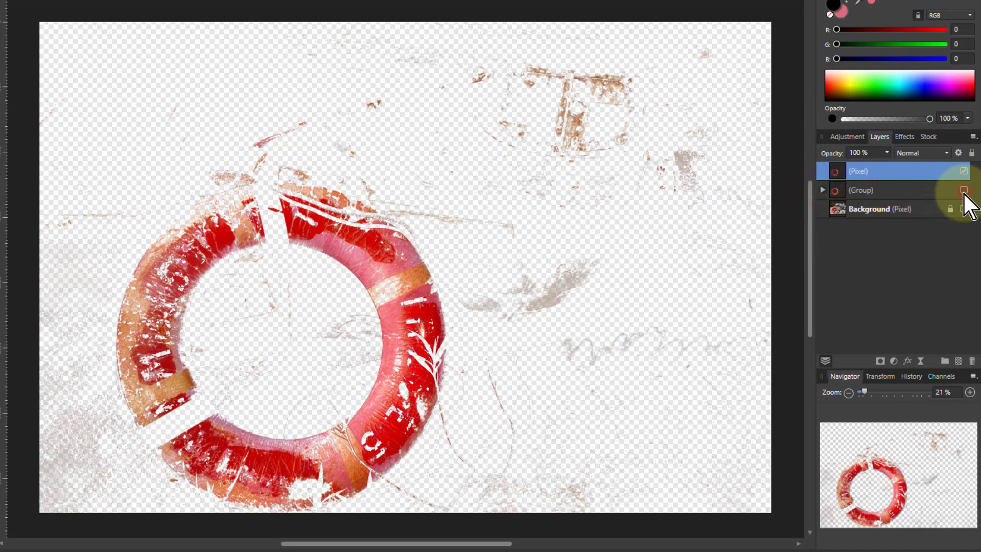
{"action": "left_click", "coordinate": [964, 208]}
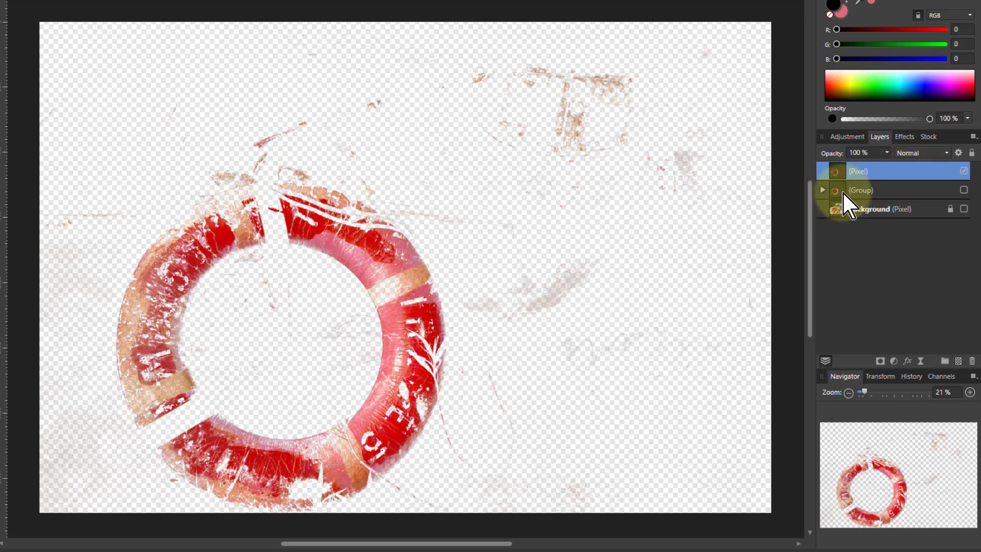
{"action": "mouse_move", "coordinate": [746, 168]}
{"action": "left_mouse_down"}
{"action": "mouse_move", "coordinate": [722, 175]}
{"action": "mouse_move", "coordinate": [668, 148]}
{"action": "mouse_move", "coordinate": [751, 149]}
{"action": "left_mouse_up"}
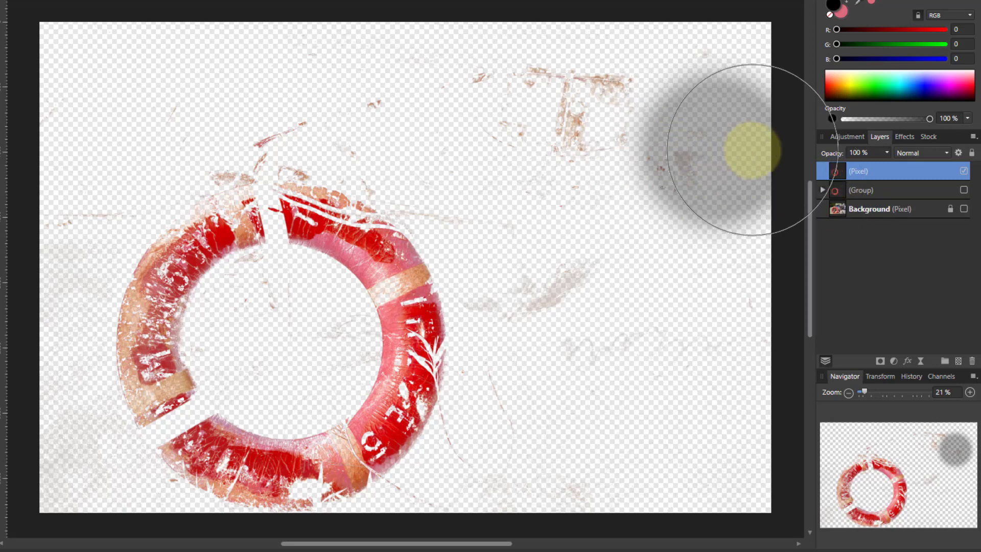
{"action": "key", "text": "ctrl+z"}
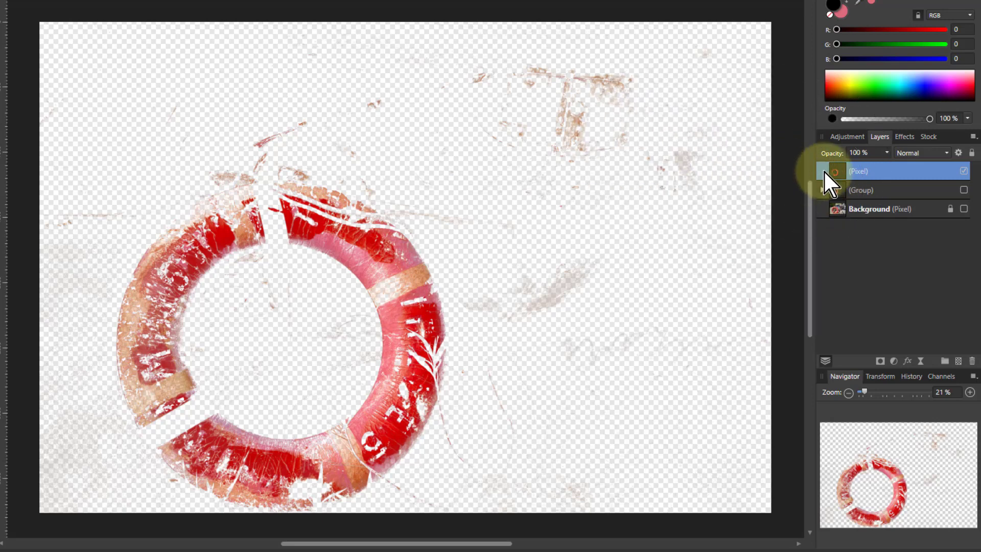
Step: Add a mask to the merged Pixel layer and paint out the specks and streaks around the ring
{"action": "left_click", "coordinate": [880, 361]}
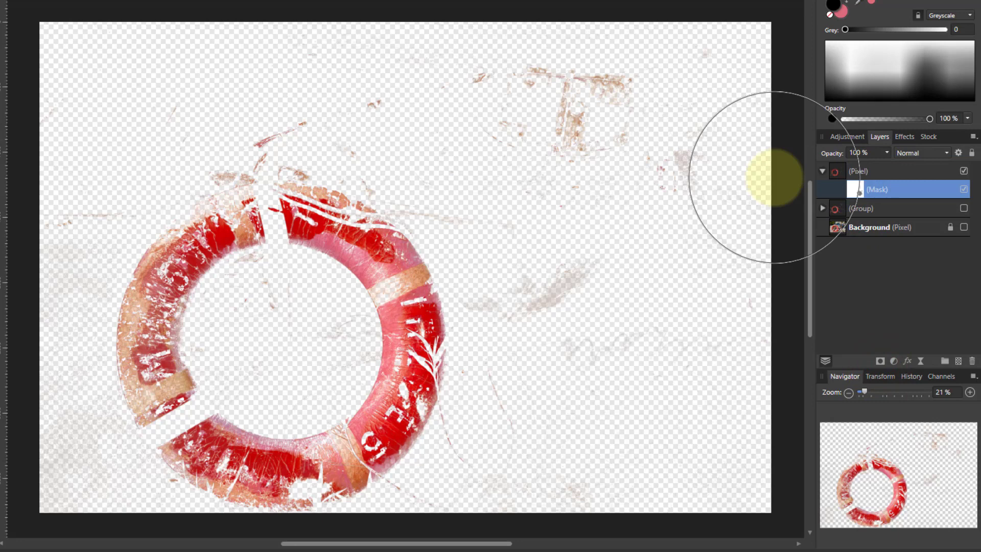
{"action": "left_click", "coordinate": [534, 88]}
{"action": "mouse_move", "coordinate": [613, 119]}
{"action": "left_mouse_down"}
{"action": "mouse_move", "coordinate": [572, 224]}
{"action": "mouse_move", "coordinate": [558, 389]}
{"action": "mouse_move", "coordinate": [539, 444]}
{"action": "mouse_move", "coordinate": [512, 477]}
{"action": "mouse_move", "coordinate": [526, 430]}
{"action": "mouse_move", "coordinate": [673, 327]}
{"action": "mouse_move", "coordinate": [686, 72]}
{"action": "mouse_move", "coordinate": [696, 84]}
{"action": "mouse_move", "coordinate": [418, 79]}
{"action": "mouse_move", "coordinate": [96, 114]}
{"action": "mouse_move", "coordinate": [25, 214]}
{"action": "mouse_move", "coordinate": [1, 308]}
{"action": "mouse_move", "coordinate": [10, 435]}
{"action": "mouse_move", "coordinate": [275, 330]}
{"action": "left_mouse_up"}
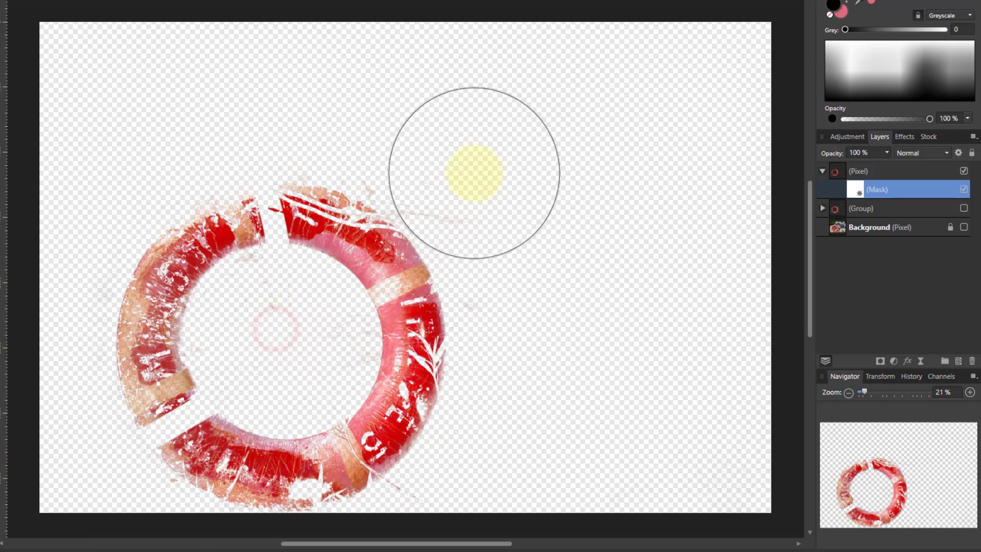
{"action": "mouse_move", "coordinate": [463, 158]}
{"action": "left_mouse_down"}
{"action": "mouse_move", "coordinate": [413, 123]}
{"action": "mouse_move", "coordinate": [426, 120]}
{"action": "mouse_move", "coordinate": [516, 190]}
{"action": "left_mouse_up"}
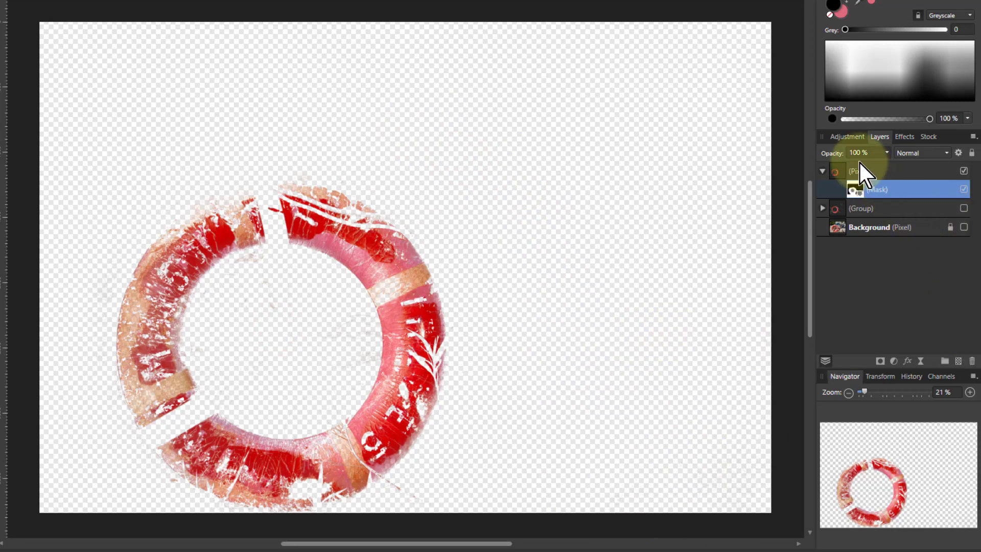
Step: Show the Background and add a Recolour adjustment nested under the lifebuoy Pixel layer
{"action": "left_click", "coordinate": [842, 172]}
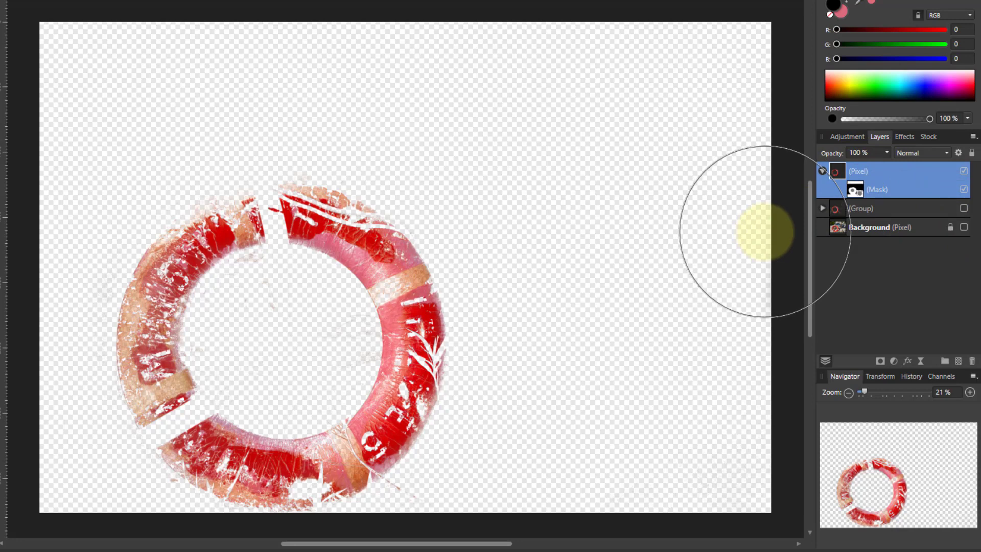
{"action": "left_click", "coordinate": [965, 227]}
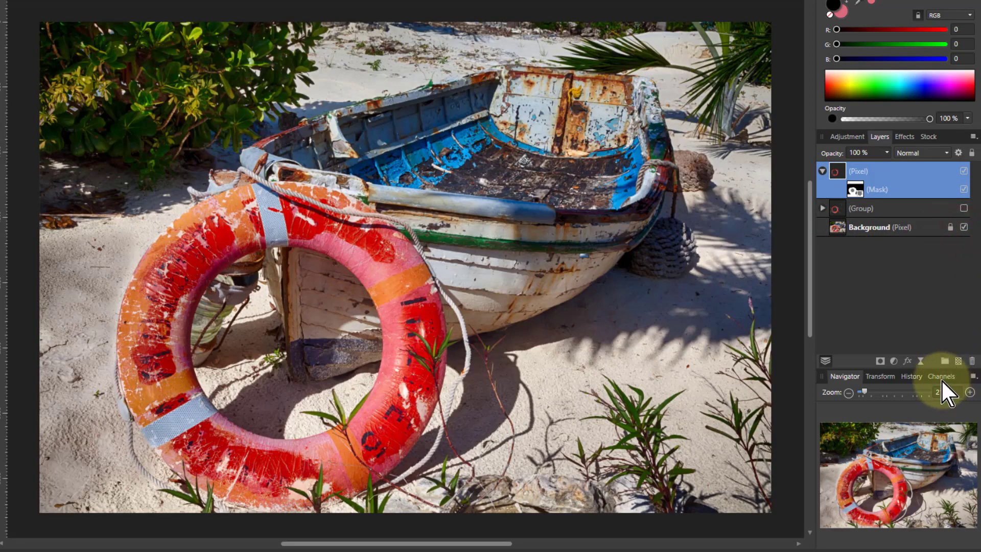
{"action": "left_click", "coordinate": [894, 362]}
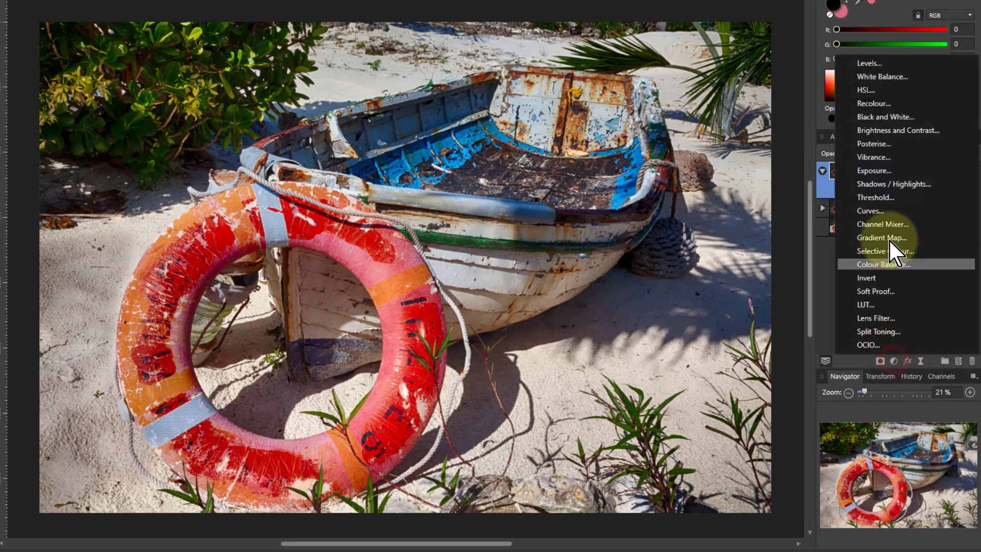
{"action": "left_click", "coordinate": [866, 103]}
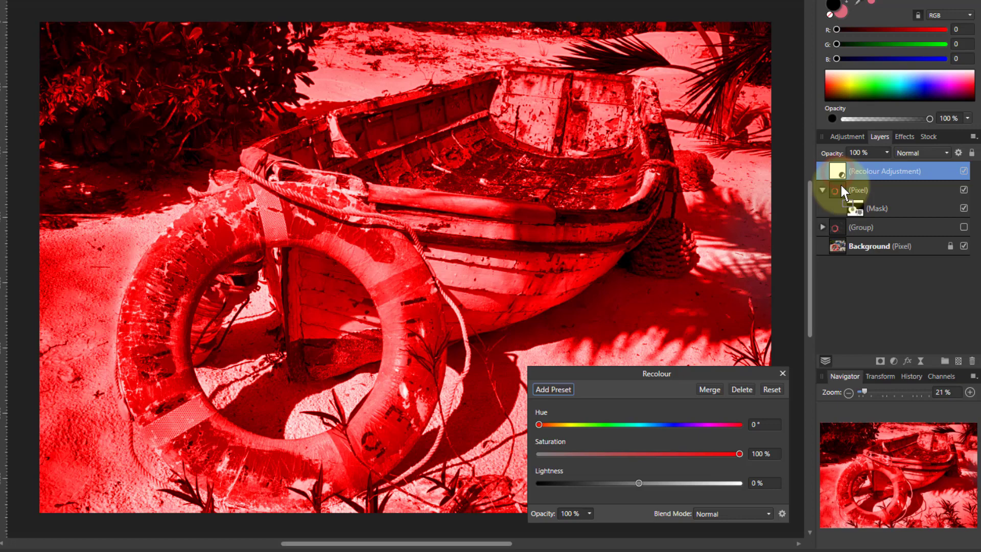
{"action": "left_click_drag", "start_coordinate": [842, 187], "coordinate": [842, 190]}
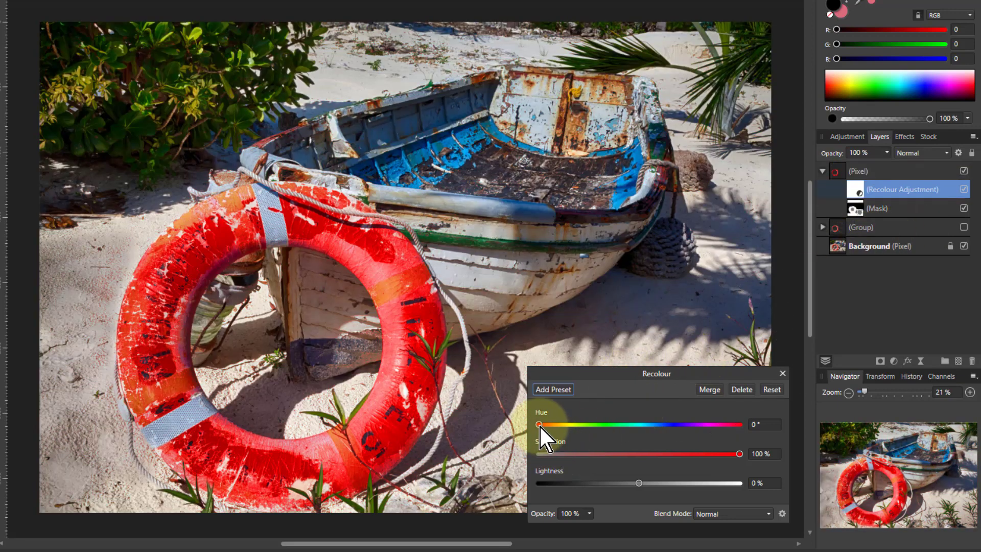
Step: Set the Recolour to Hue 39.4°, Saturation 78% and Lightness -16%
{"action": "left_click_drag", "start_coordinate": [538, 425], "coordinate": [560, 426]}
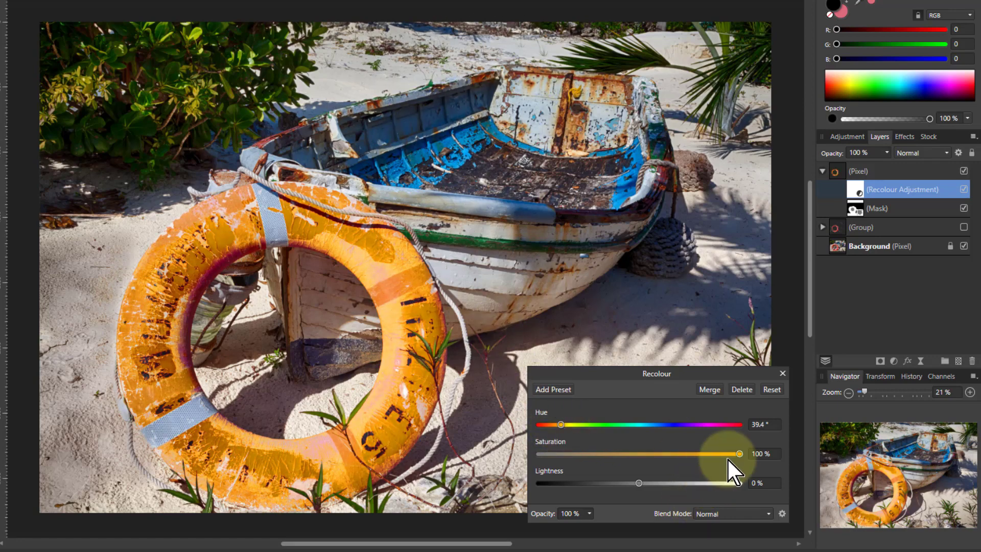
{"action": "left_click_drag", "start_coordinate": [740, 454], "coordinate": [694, 454]}
{"action": "mouse_move", "coordinate": [642, 483]}
{"action": "left_mouse_down"}
{"action": "mouse_move", "coordinate": [607, 482]}
{"action": "mouse_move", "coordinate": [626, 482]}
{"action": "left_mouse_up"}
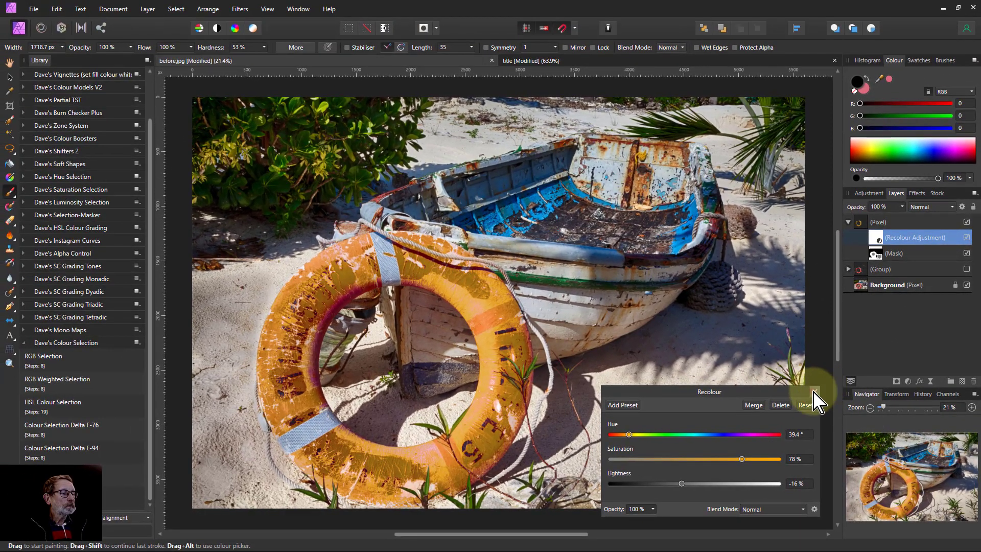
{"action": "left_click", "coordinate": [814, 392]}
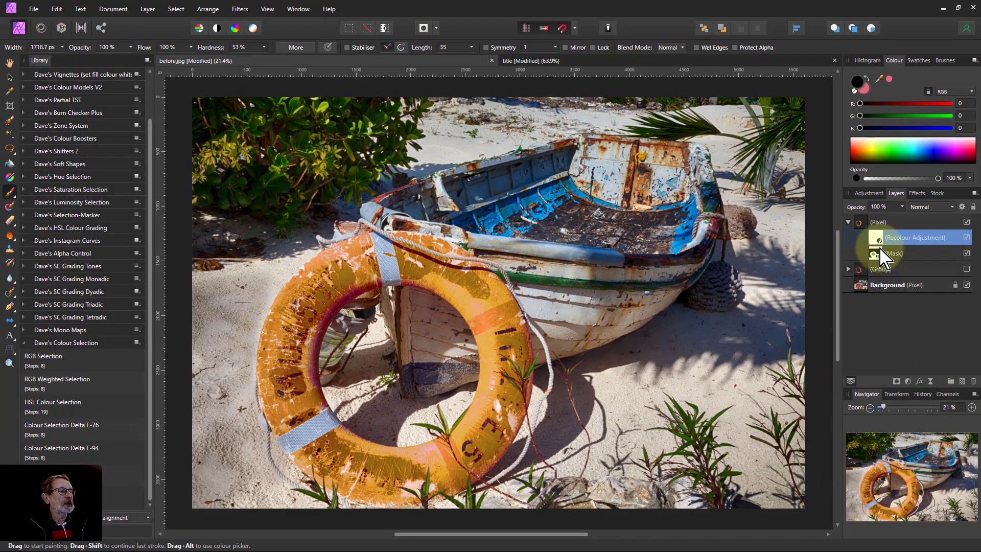